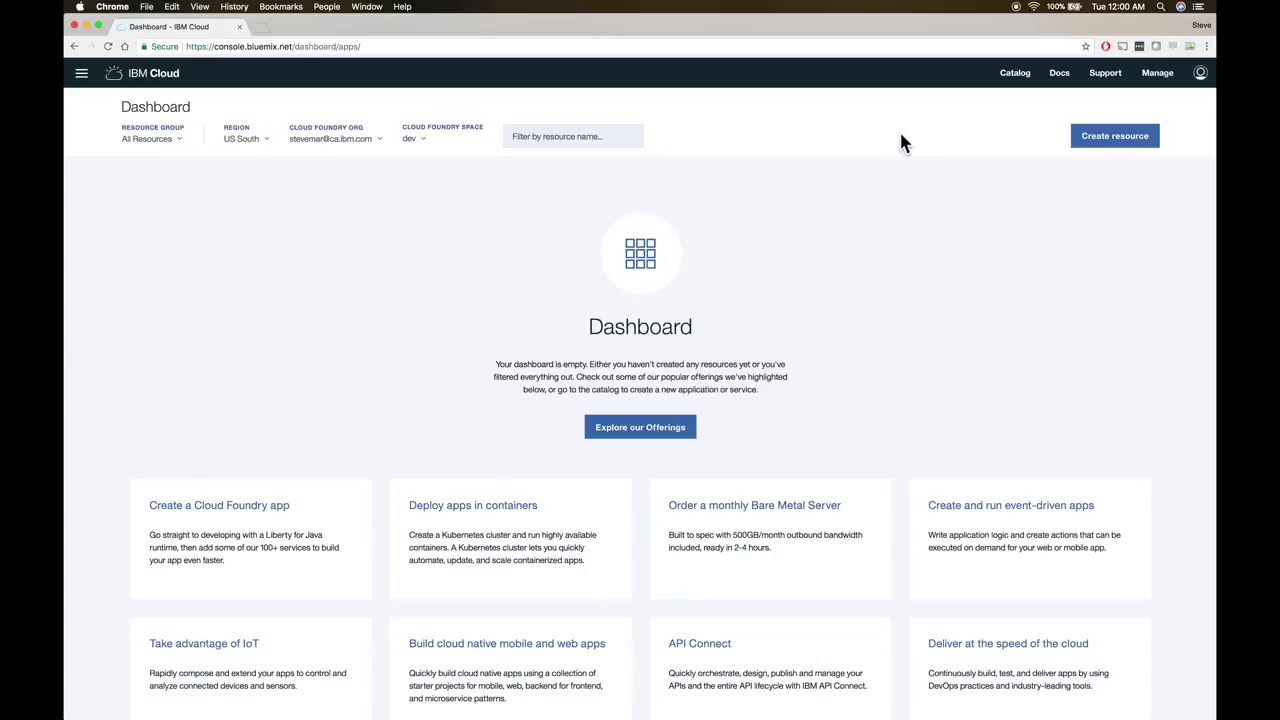
# Start creating a resource and search the catalog for "natural language".
pyautogui.click(1111, 135)
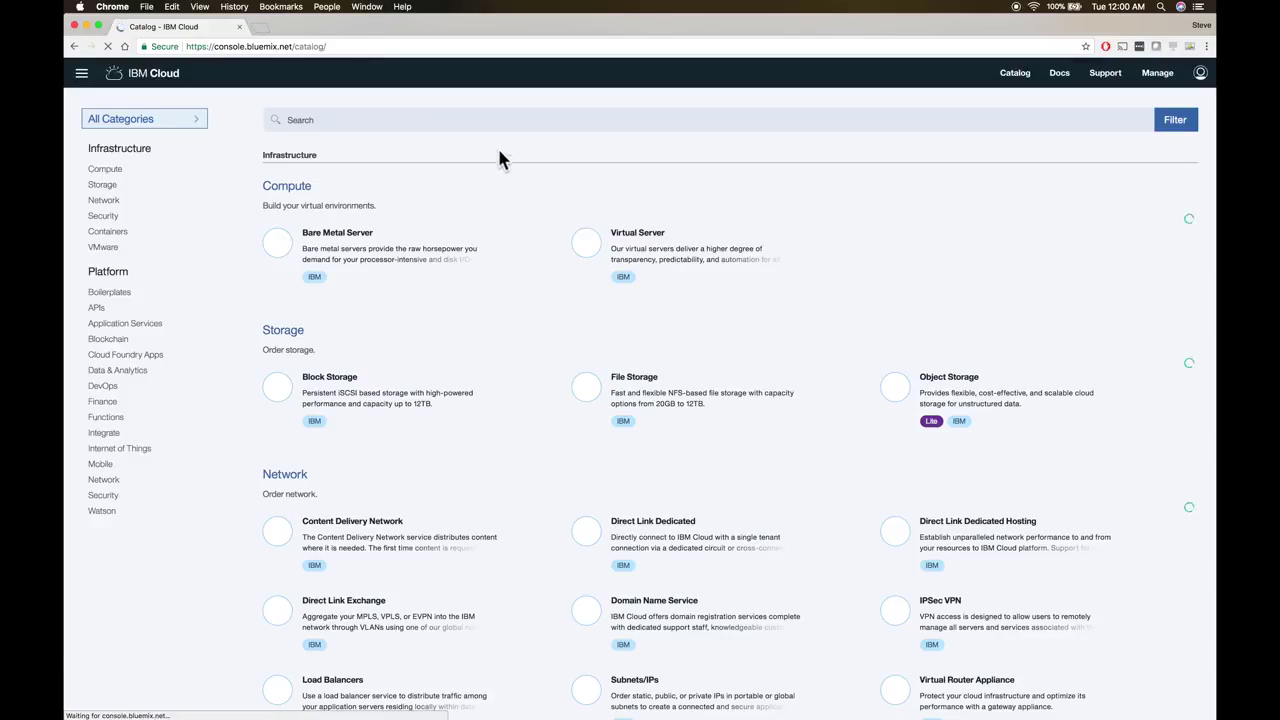
pyautogui.click(471, 120)
pyautogui.write('natu')
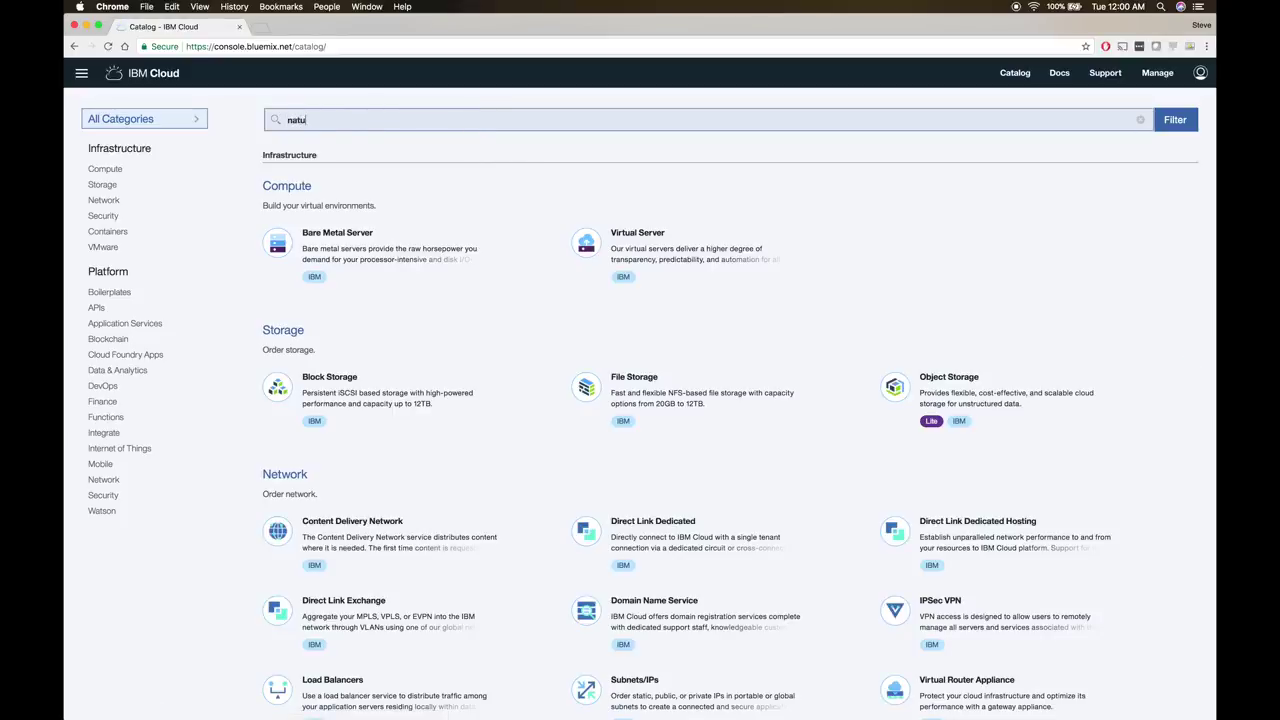
pyautogui.write('ral language')
pyautogui.press('Return')
# Create a Natural Language Classifier service instance in US South with the offered default name.
pyautogui.scroll(-5, 566, 428)
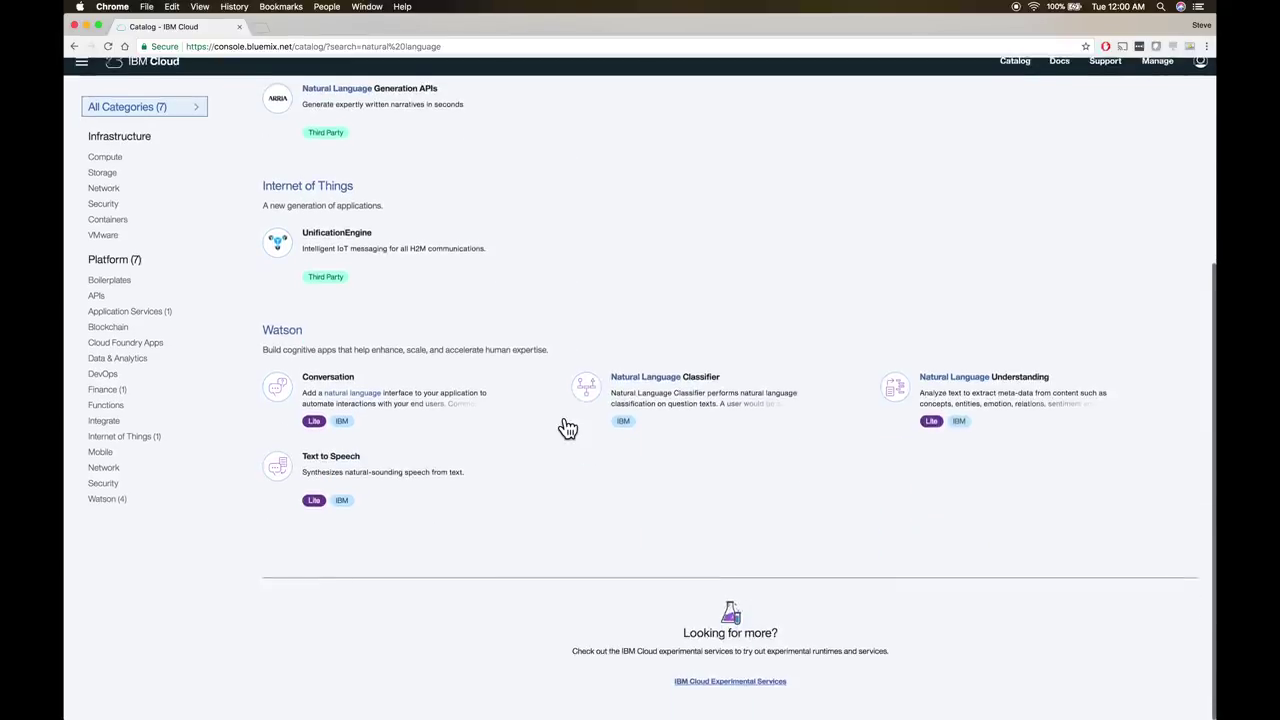
pyautogui.click(626, 418)
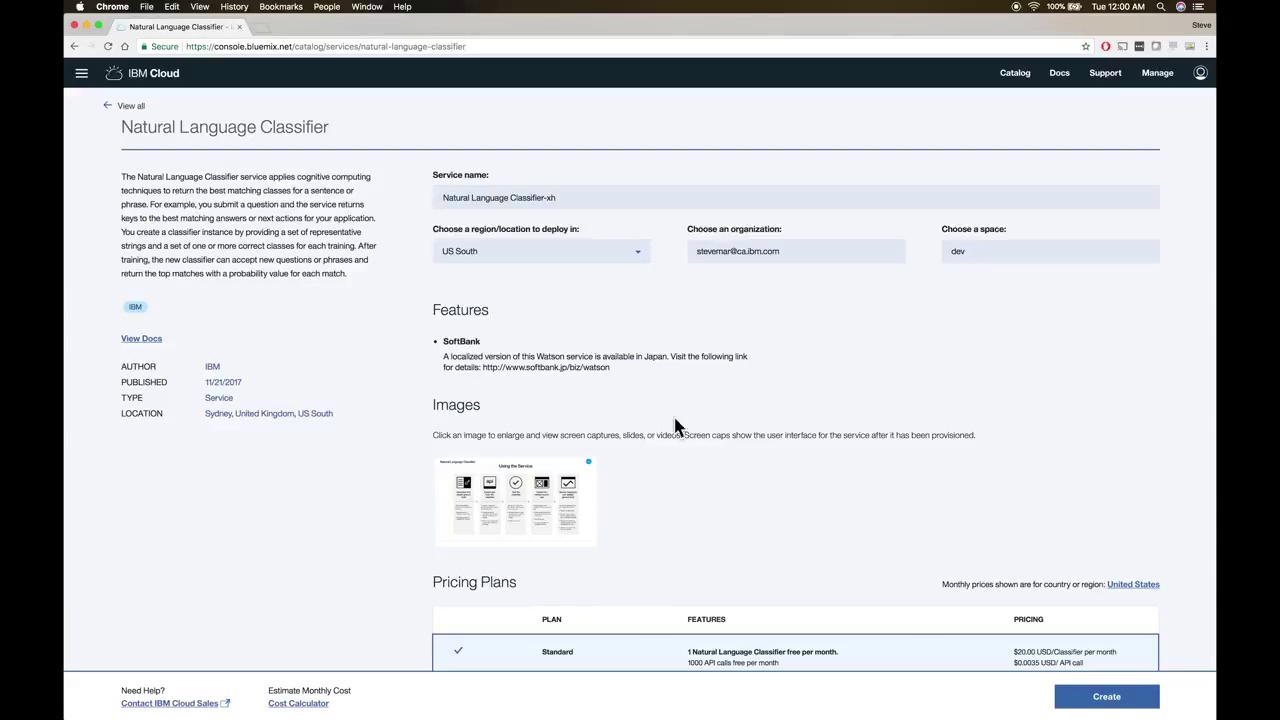
pyautogui.click(1107, 699)
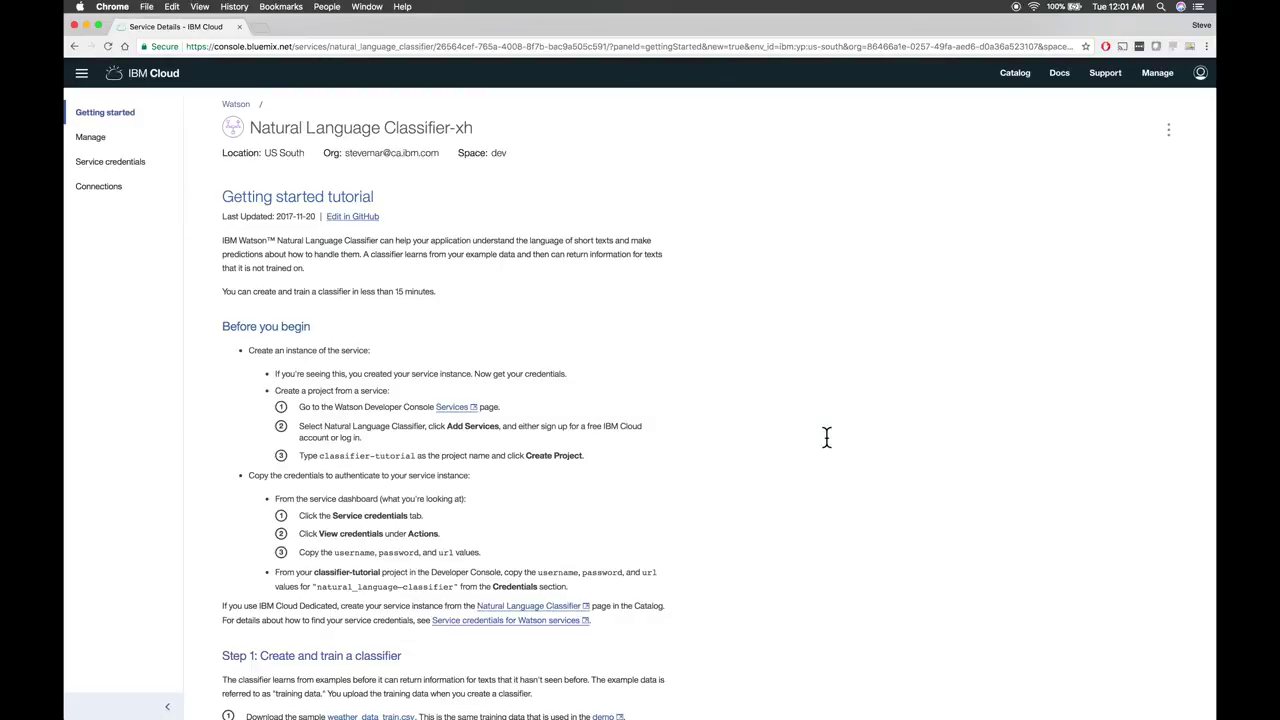
# Download the sample training file weather_data_train.csv from Step 1 of the getting started tutorial.
pyautogui.scroll(-10, 826, 437)
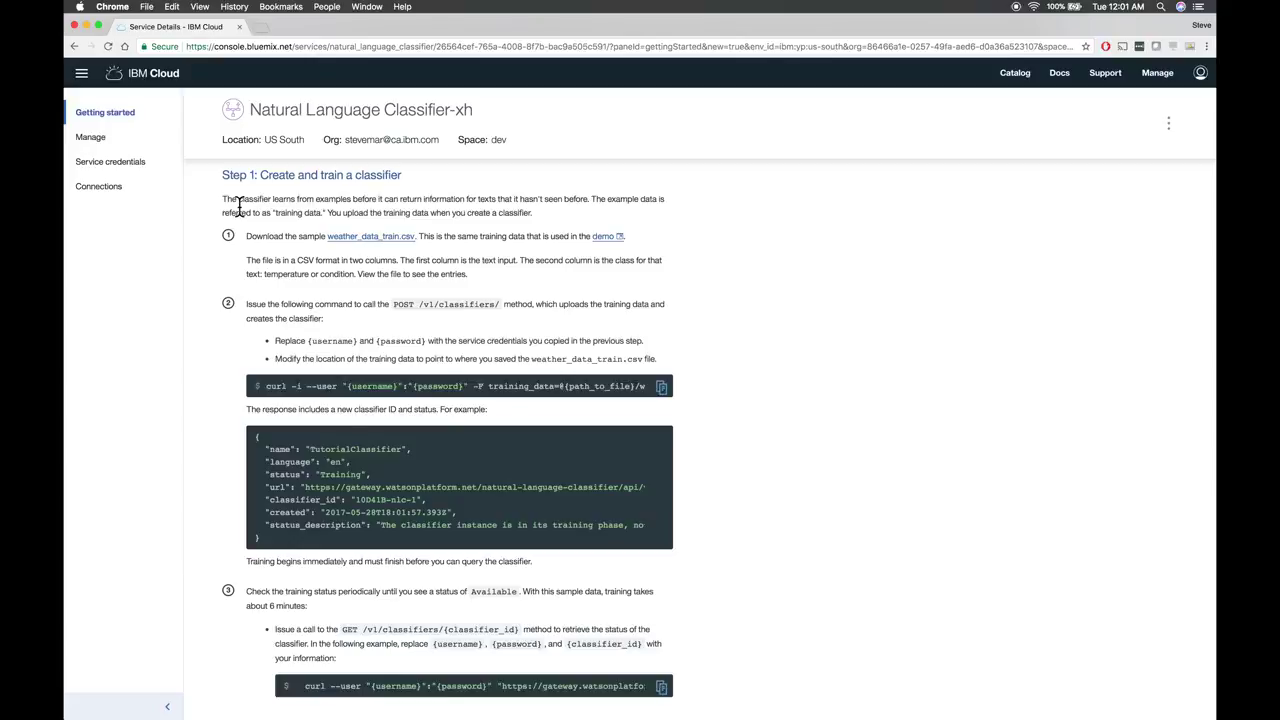
pyautogui.click(380, 240)
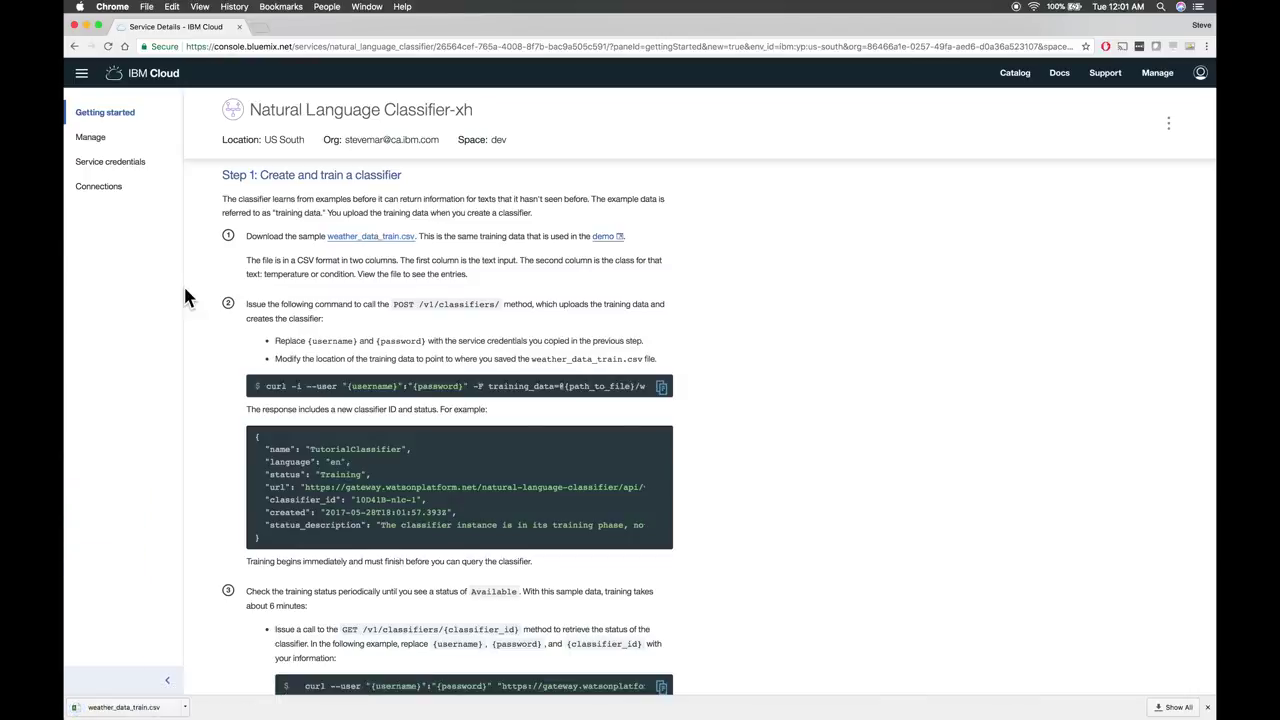
# Add a service credential named Credentials-1 and display its contents.
pyautogui.click(134, 166)
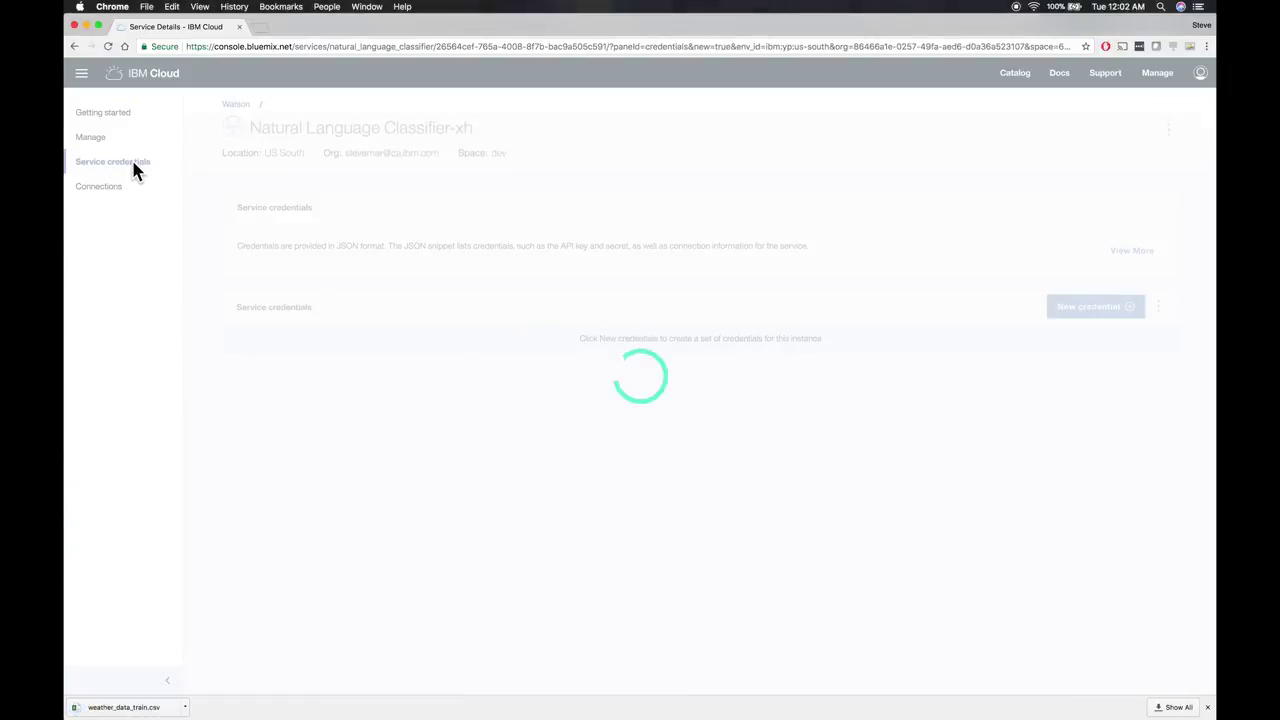
pyautogui.click(1086, 310)
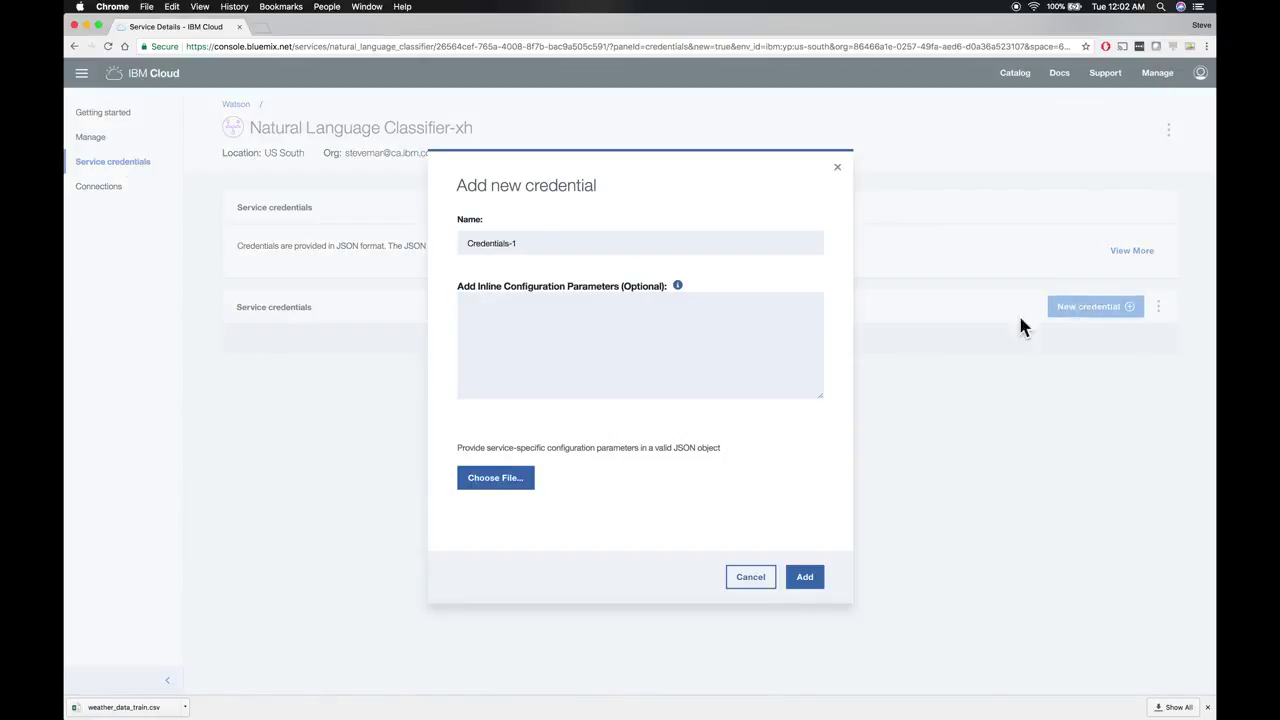
pyautogui.click(806, 579)
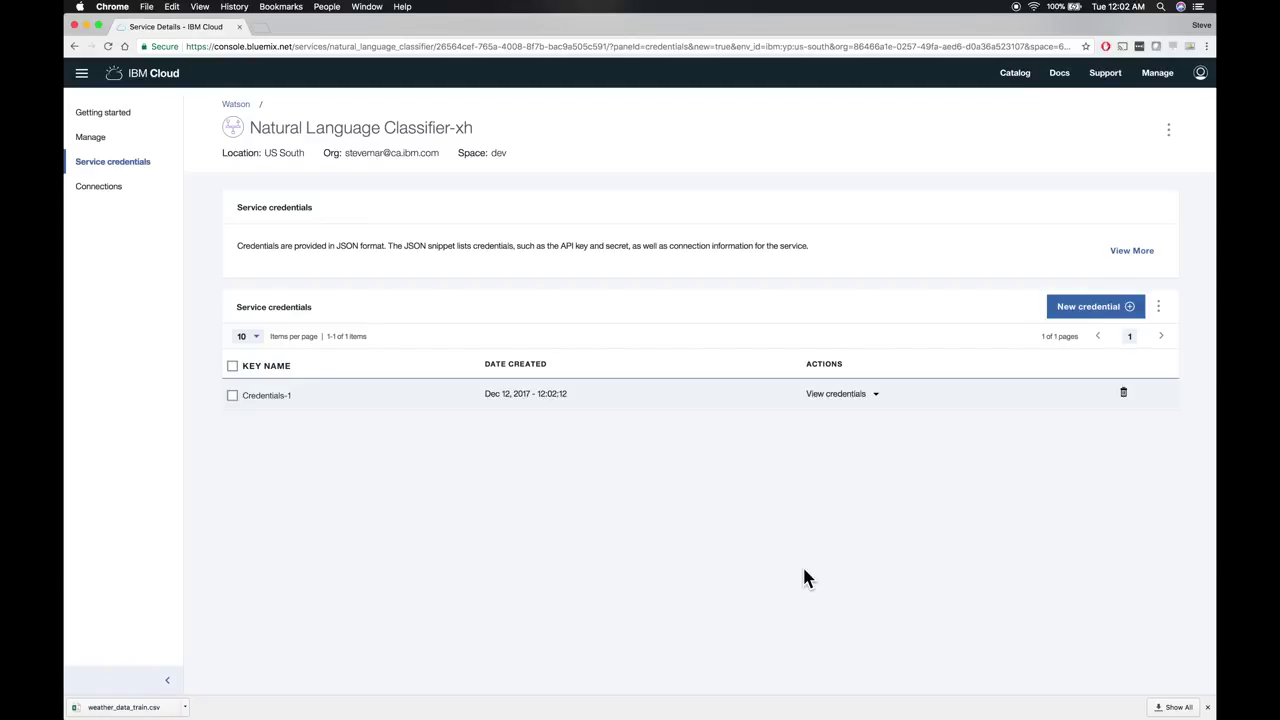
pyautogui.click(880, 398)
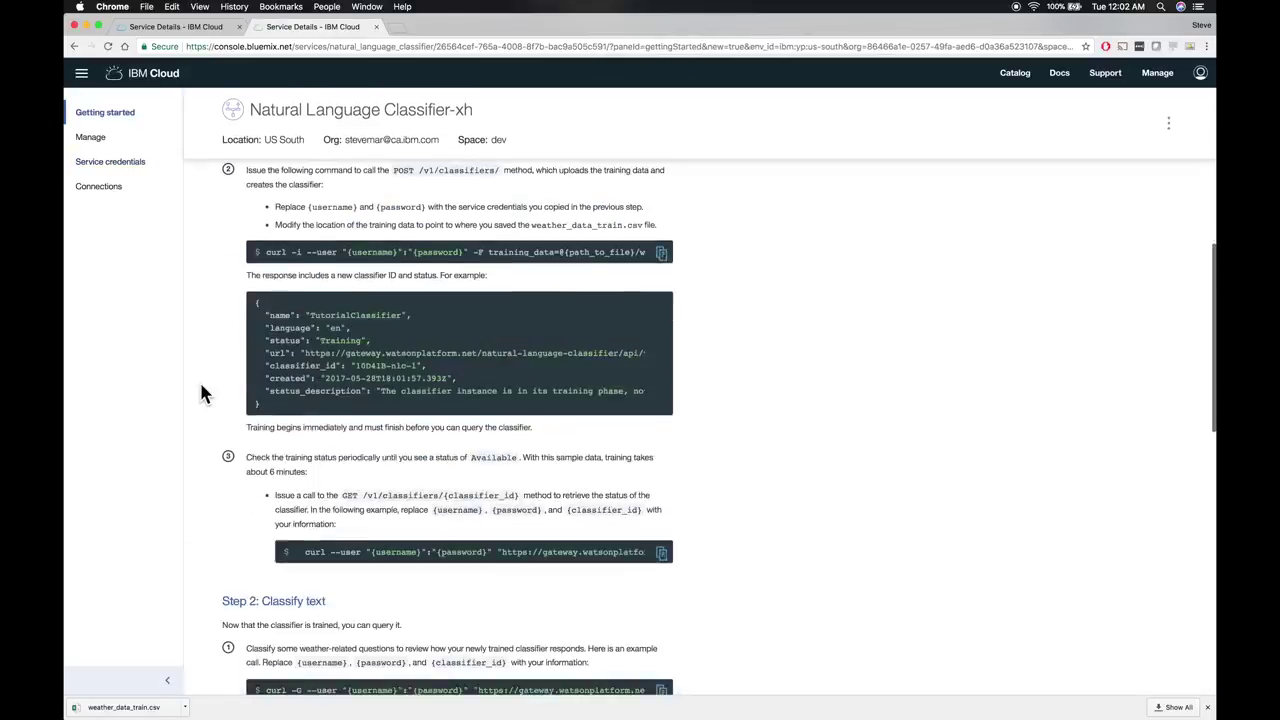
# Switch to Terminal and set the shell variable username to the service username copied from Credentials-1.
pyautogui.scroll(1, 199, 375)
pyautogui.press('super+Tab')
pyautogui.press('super+Tab')
pyautogui.write('username=')
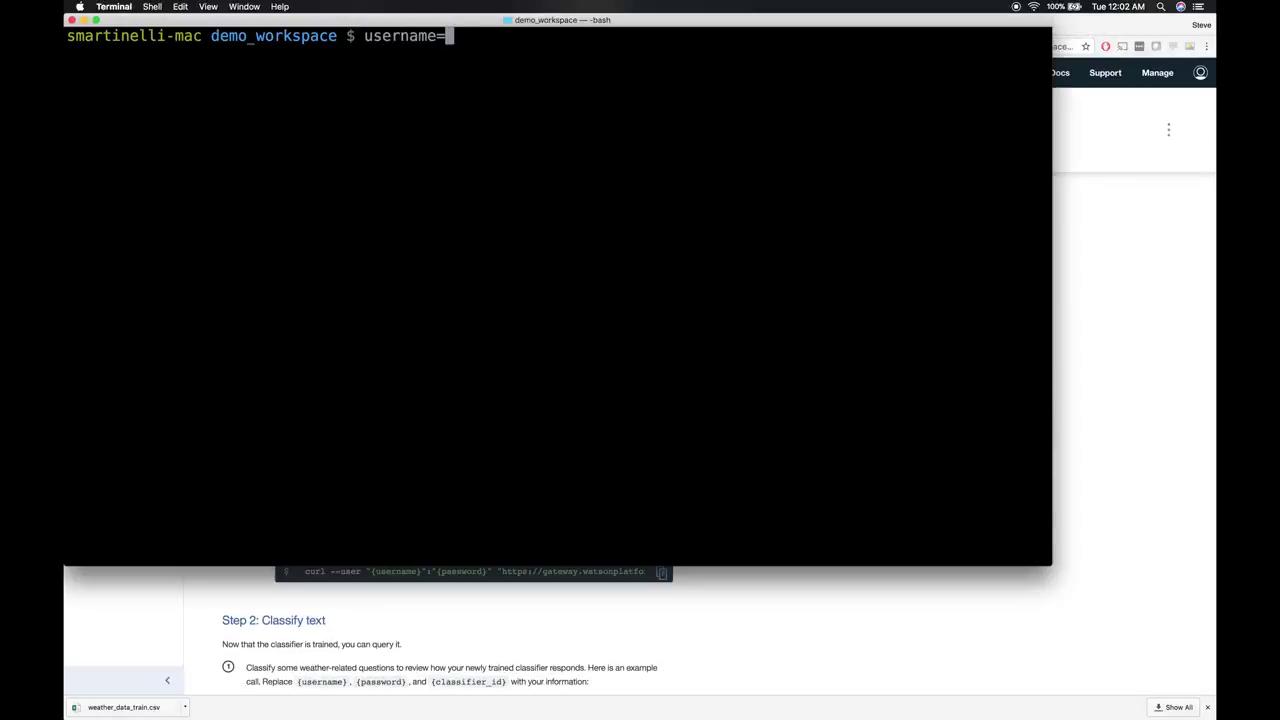
pyautogui.press('super+Tab')
pyautogui.hotkey('ctrl', 'shift', 'Tab')
pyautogui.moveTo(338, 472); pyautogui.dragTo(548, 472)
pyautogui.press('super+c')
pyautogui.press('super+Tab')
pyautogui.write('"')
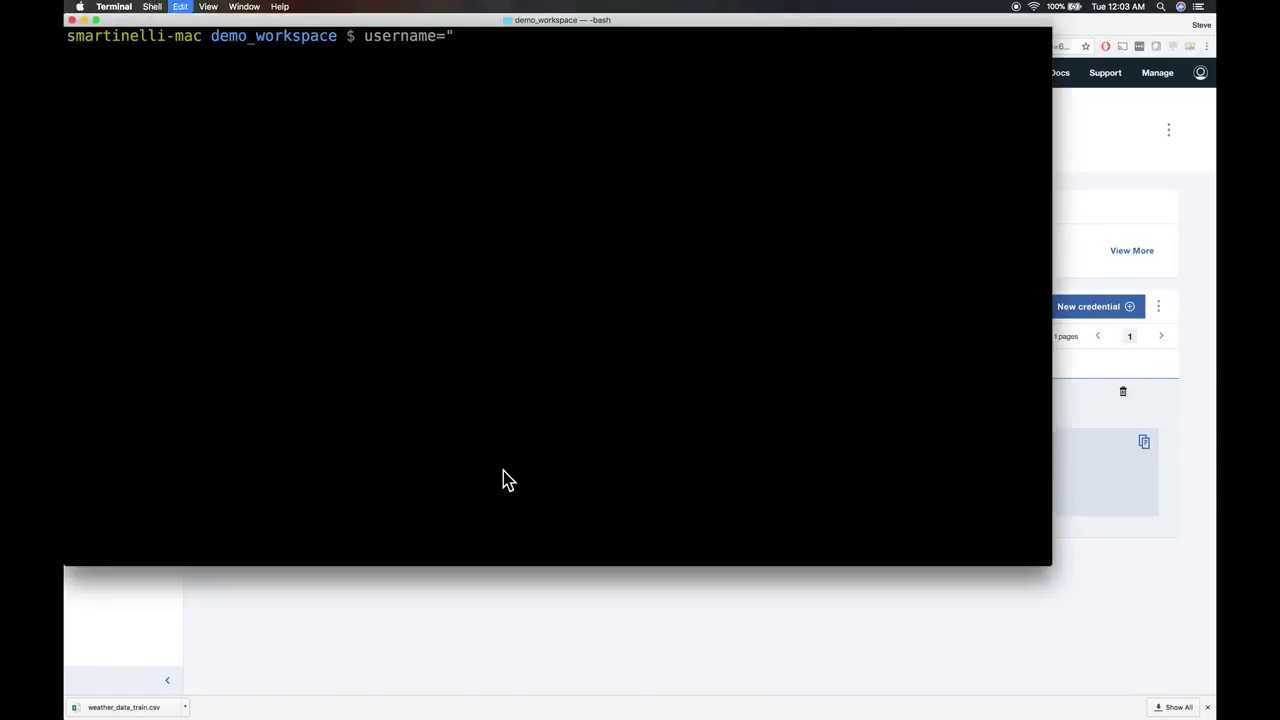
pyautogui.press('super+v')
pyautogui.write('"')
pyautogui.press('Return')
# Set the shell variable password to the service password copied from Credentials-1.
pyautogui.write('password=')
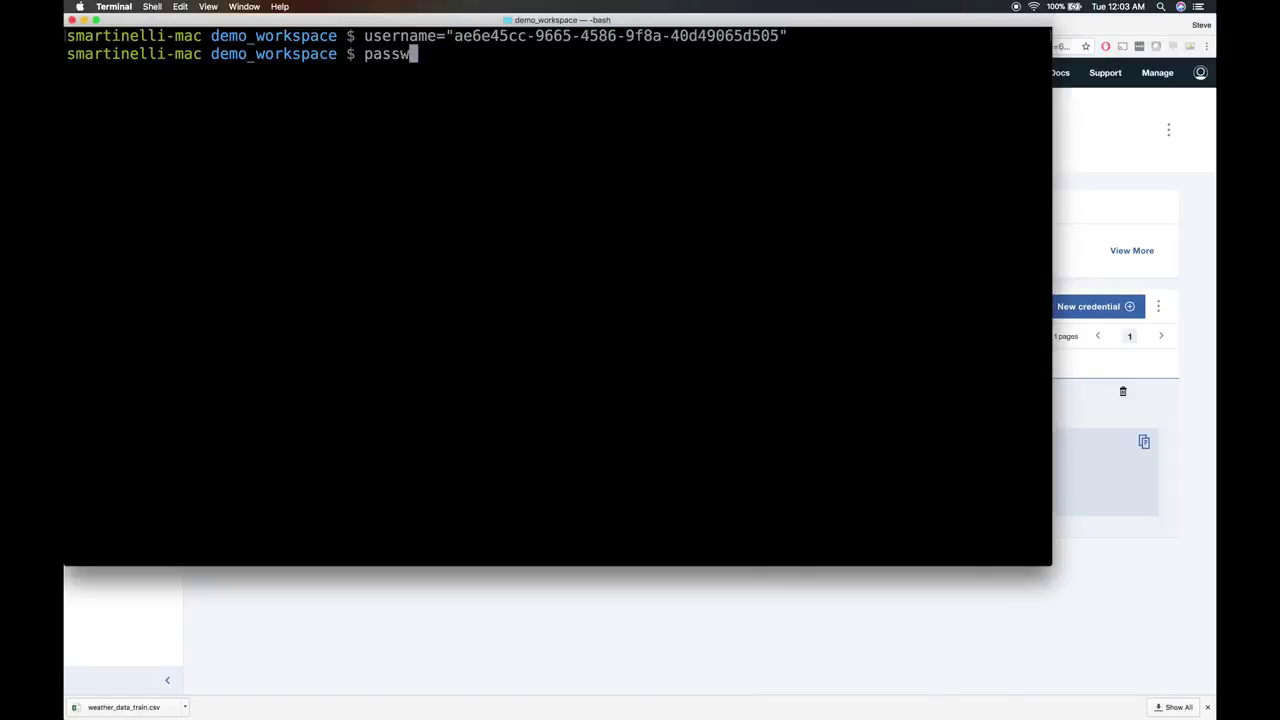
pyautogui.press('super+Tab')
pyautogui.doubleClick(385, 483)
pyautogui.press('super+c')
pyautogui.press('super+Tab')
pyautogui.write('"')
pyautogui.press('super+v')
pyautogui.write('"')
pyautogui.press('Return')
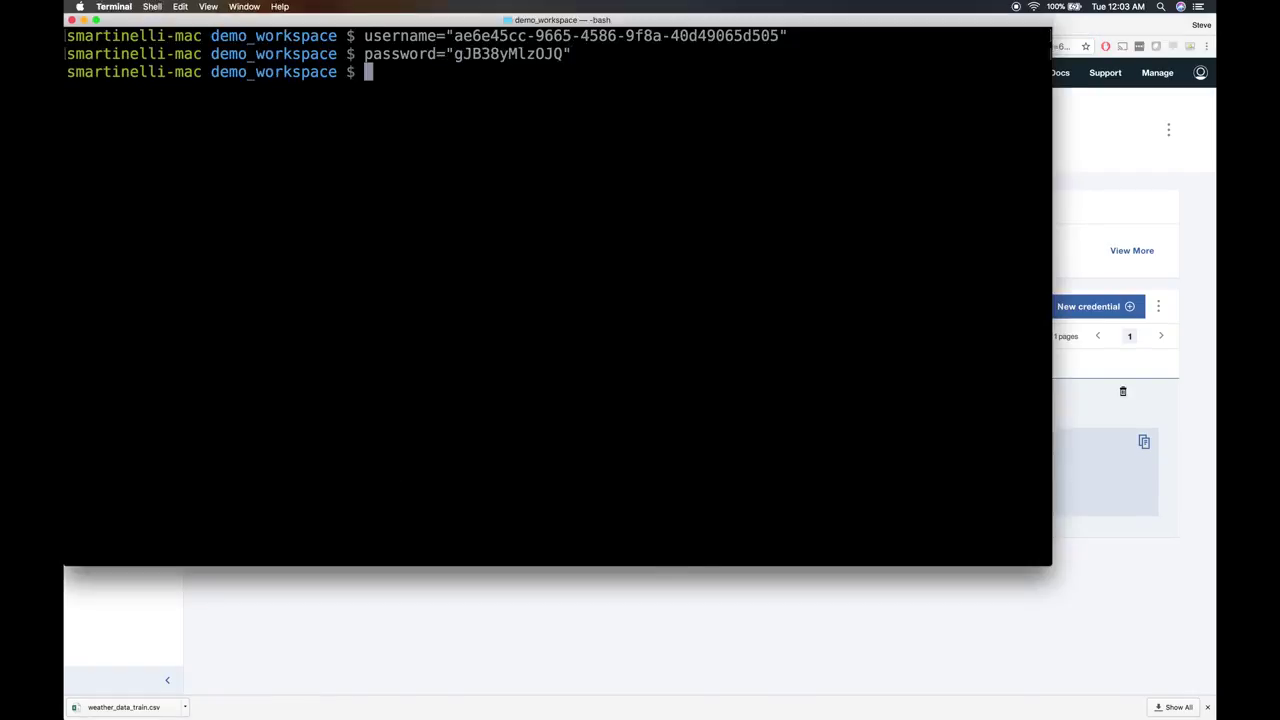
# Move weather_data_train.csv from ~/Downloads into the demo_workspace directory with mv.
pyautogui.write('mv ~/D')
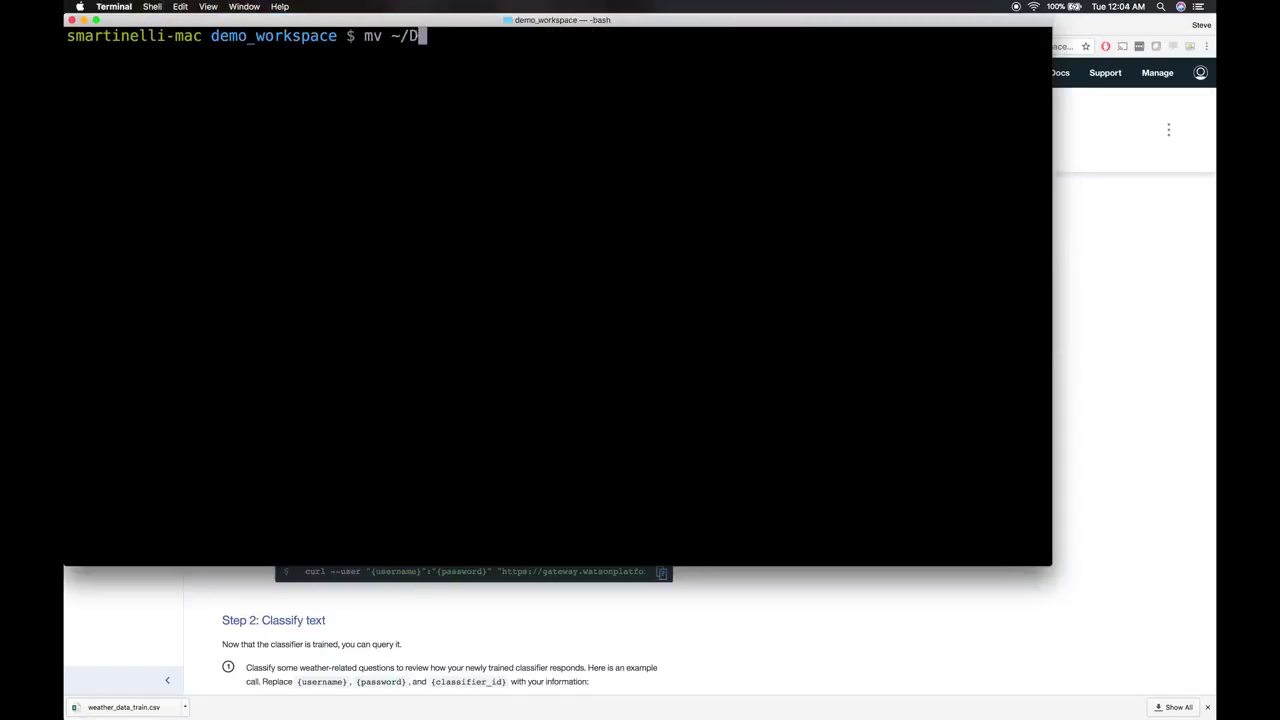
pyautogui.write('ow')
pyautogui.press('Tab')
pyautogui.write('wea')
pyautogui.press('Tab')
pyautogui.write('.')
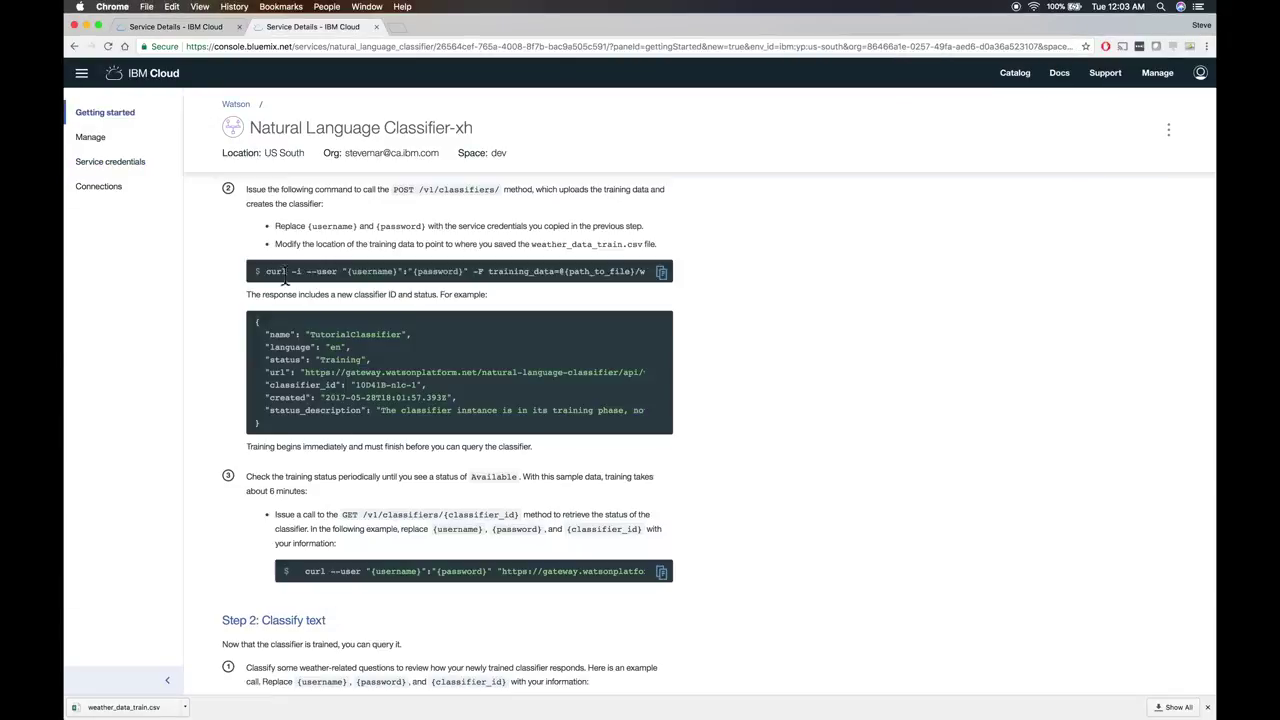
# Copy the tutorial's classifier-creation curl command into Terminal and adapt it to $username, $password and weather_data_train.csv.
pyautogui.moveTo(275, 273); pyautogui.dragTo(556, 273)
pyautogui.click(661, 271)
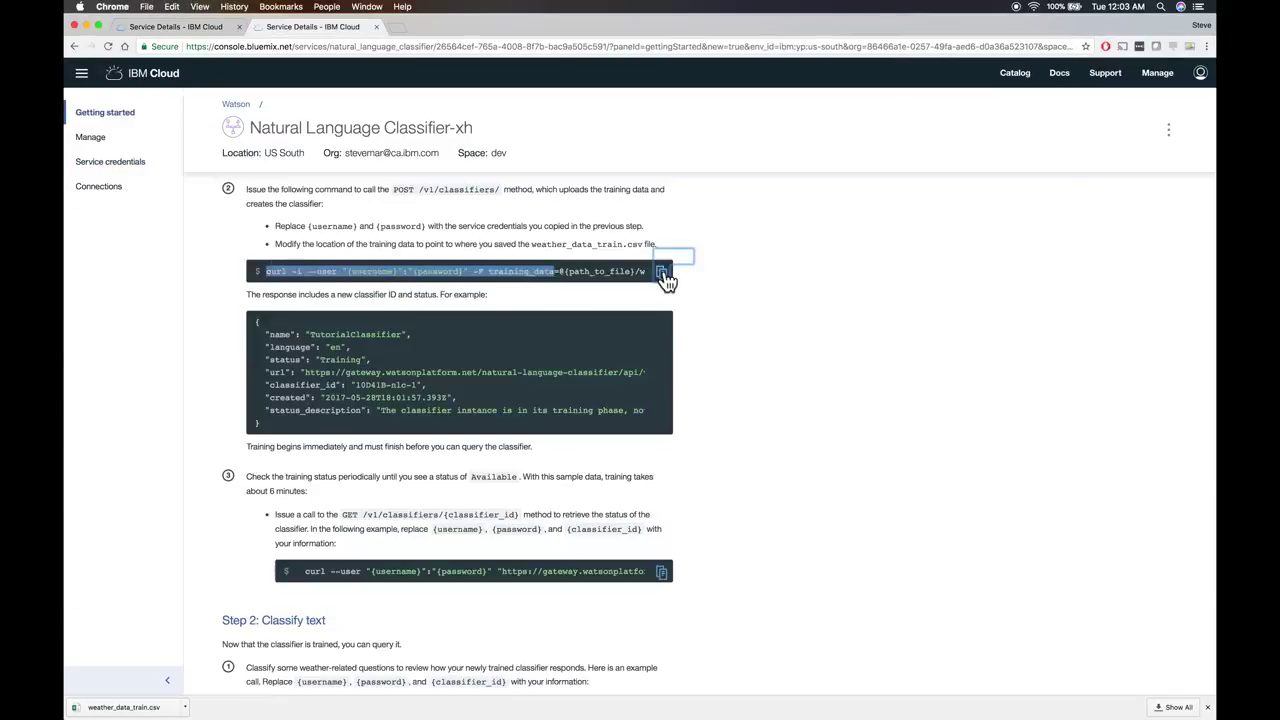
pyautogui.click(661, 271)
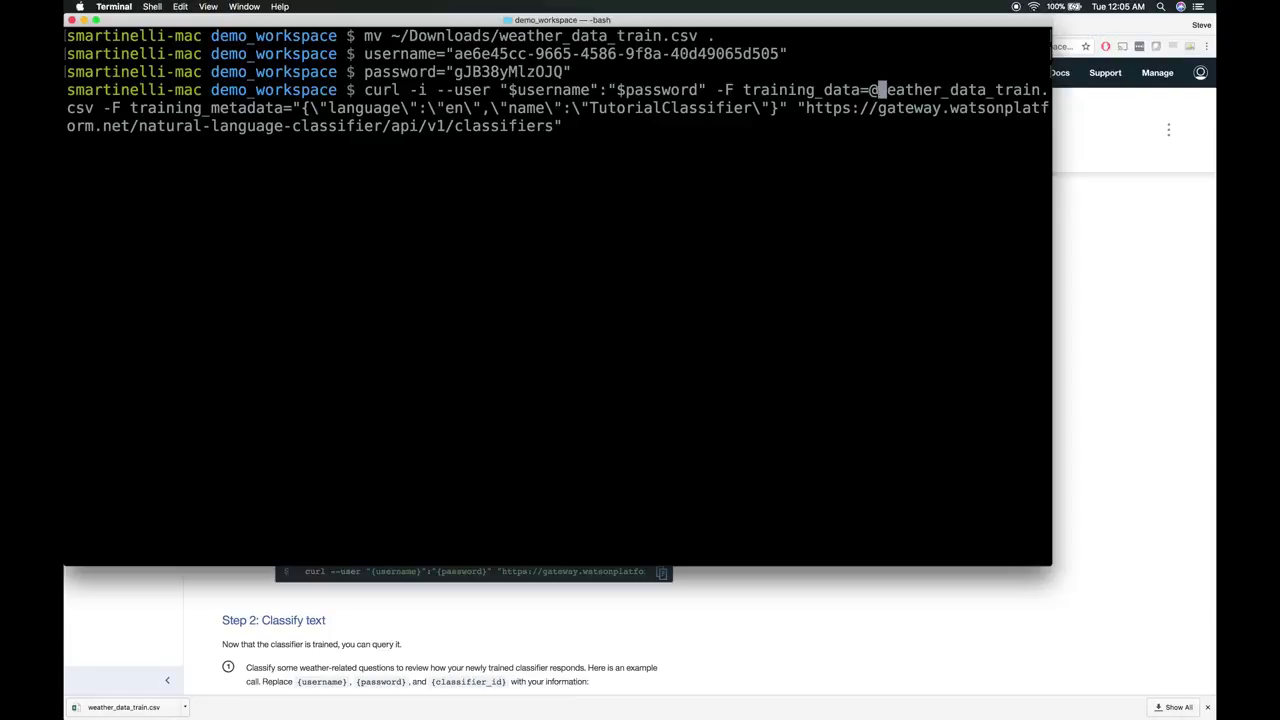
pyautogui.press('Right')
pyautogui.press('Right')
pyautogui.press('Right')
pyautogui.press('Right')
pyautogui.press('Right')
pyautogui.press('Right')
pyautogui.press('Right')
pyautogui.press('Right')
pyautogui.press('Right')
pyautogui.press('Right')
pyautogui.hotkey('alt', 'Right')
pyautogui.hotkey('alt', 'Right')
pyautogui.hotkey('alt', 'Right')
pyautogui.hotkey('alt', 'Right')
pyautogui.hotkey('alt', 'Right')
pyautogui.hotkey('alt', 'Right')
pyautogui.hotkey('alt', 'Right')
pyautogui.hotkey('alt', 'Right')
pyautogui.hotkey('alt', 'Right')
pyautogui.hotkey('alt', 'Right')
pyautogui.hotkey('alt', 'Right')
pyautogui.hotkey('alt', 'Right')
pyautogui.hotkey('alt', 'Right')
pyautogui.hotkey('alt', 'Right')
pyautogui.hotkey('alt', 'Right')
pyautogui.hotkey('alt', 'Right')
pyautogui.hotkey('alt', 'Right')
pyautogui.hotkey('alt', 'Right')
pyautogui.hotkey('alt', 'Right')
pyautogui.hotkey('alt', 'Right')
pyautogui.hotkey('alt', 'Right')
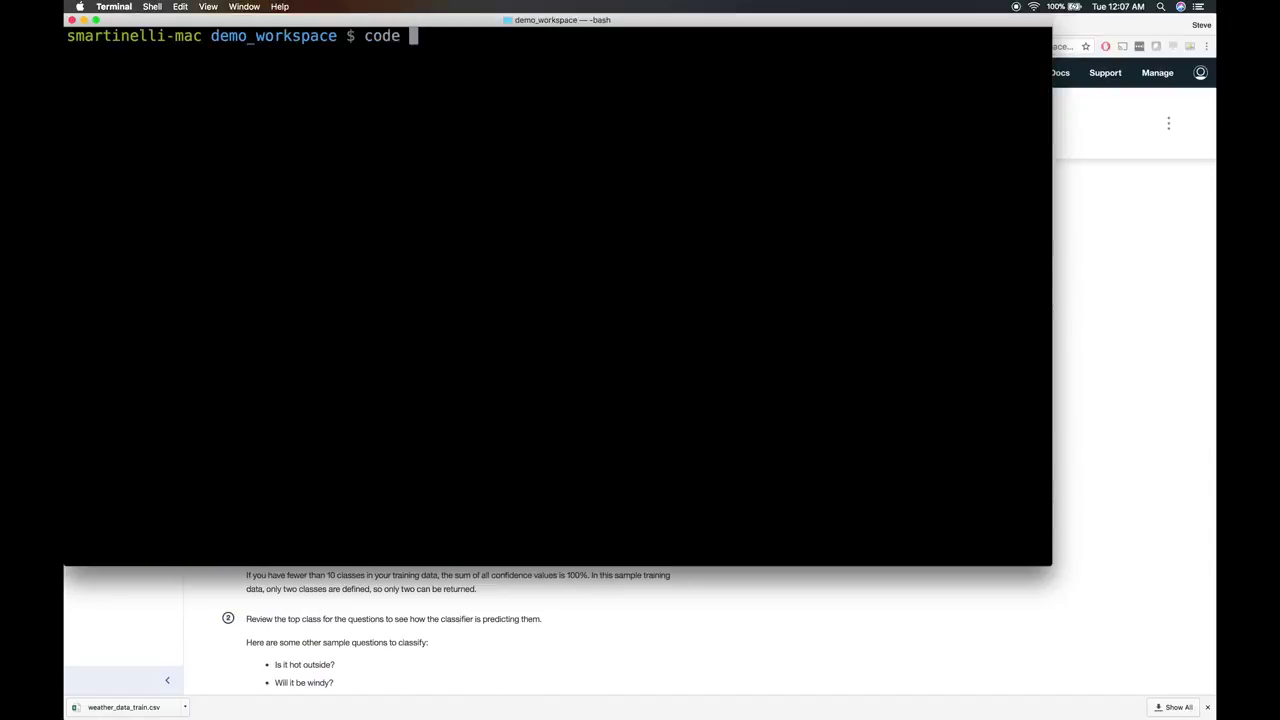
# Open weather_data_train.csv in Visual Studio Code with the code command and review its questions and class labels.
pyautogui.write('we')
pyautogui.press('Tab')
pyautogui.press('Return')
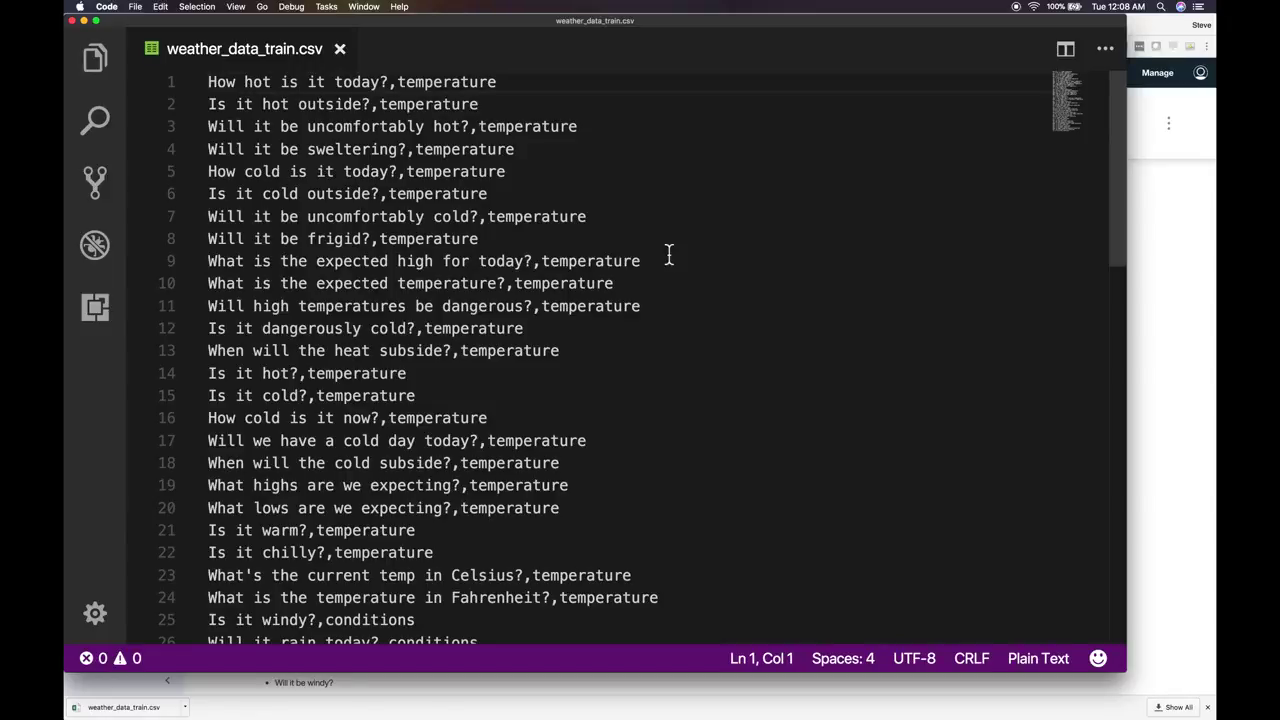
pyautogui.scroll(-10, 720, 367)
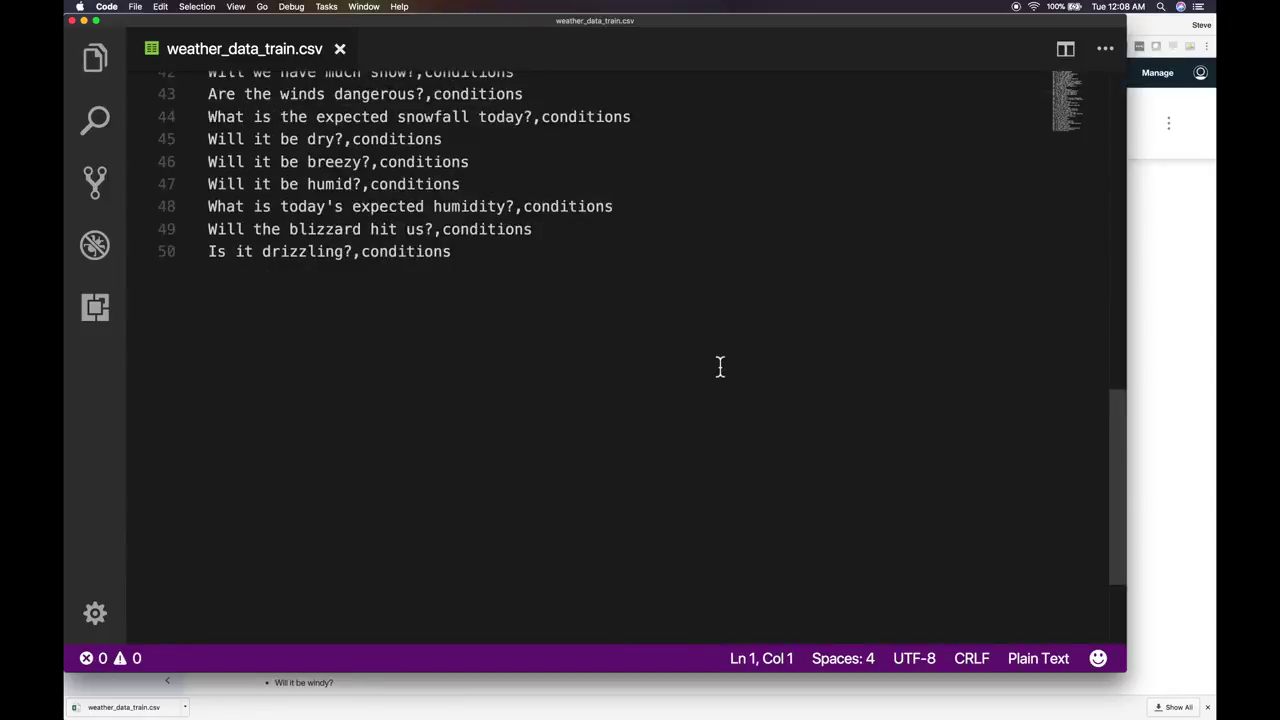
pyautogui.scroll(-3, 720, 367)
pyautogui.scroll(8, 720, 367)
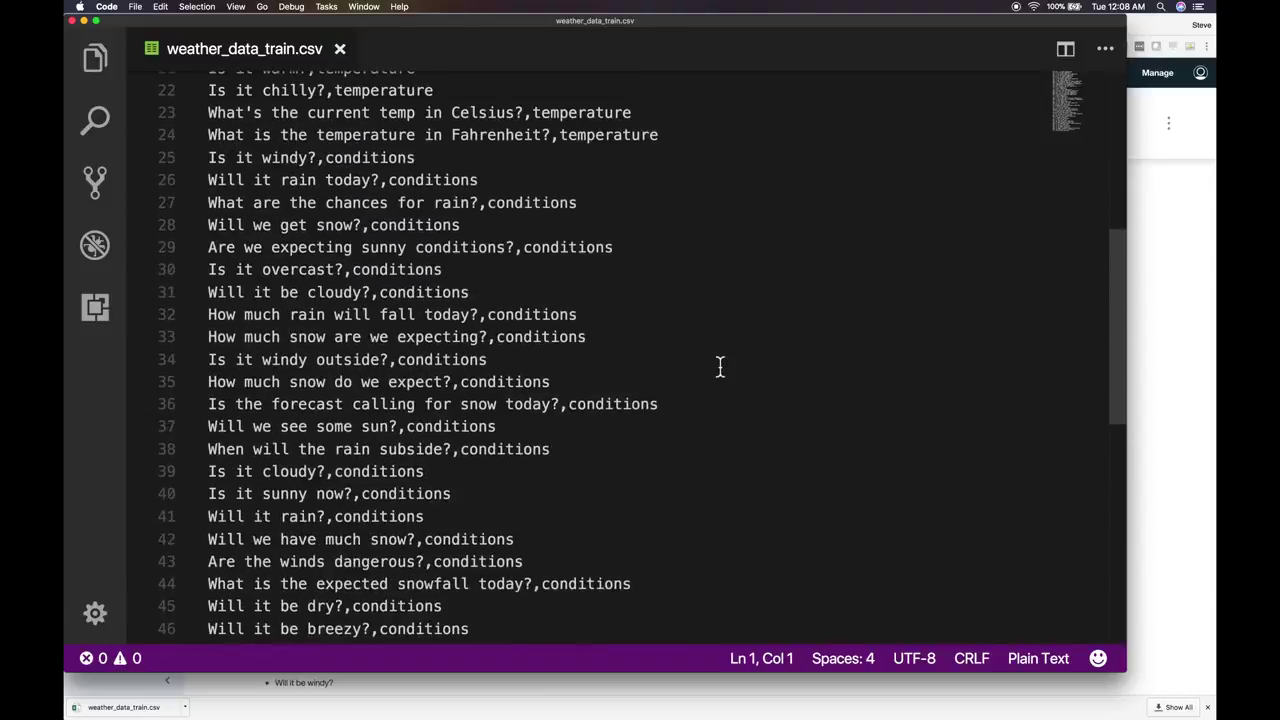
pyautogui.scroll(-2, 720, 367)
pyautogui.scroll(1, 720, 367)
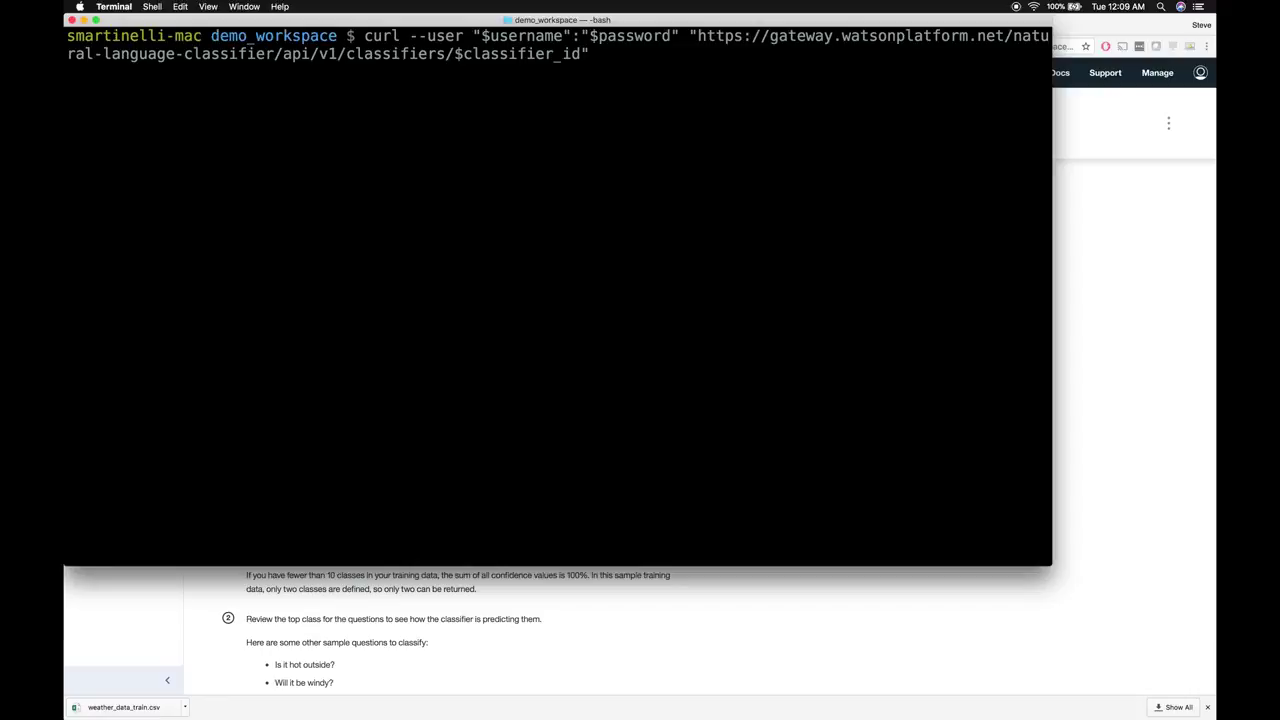
# Run the curl request that checks the training status of $classifier_id.
pyautogui.press('Return')
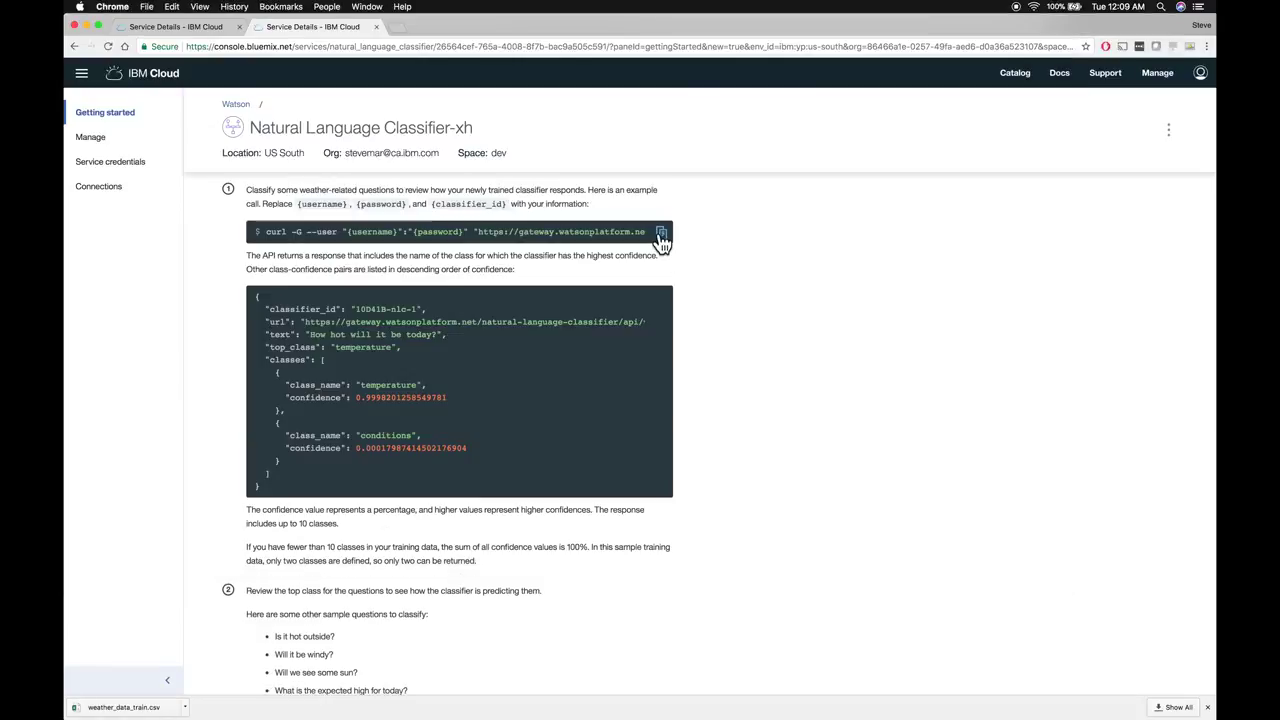
# Copy the classify curl command from Step 2 of the tutorial and paste it into Terminal.
pyautogui.click(657, 238)
pyautogui.press('cmd+Tab')
pyautogui.press('cmd+v')
# Replace the {username} and {password} placeholders in the classify command with $username and $password.
pyautogui.hotkey('alt', 'b')
pyautogui.hotkey('alt', 'b')
pyautogui.hotkey('alt', 'b')
pyautogui.hotkey('alt', 'b')
pyautogui.hotkey('alt', 'b')
pyautogui.hotkey('alt', 'b')
pyautogui.hotkey('alt', 'b')
pyautogui.hotkey('alt', 'b')
pyautogui.hotkey('alt', 'b')
pyautogui.hotkey('alt', 'b')
pyautogui.hotkey('alt', 'b')
pyautogui.hotkey('alt', 'b')
pyautogui.hotkey('alt', 'b')
pyautogui.hotkey('alt', 'b')
pyautogui.hotkey('alt', 'b')
pyautogui.hotkey('alt', 'b')
pyautogui.hotkey('alt', 'b')
pyautogui.hotkey('alt', 'b')
pyautogui.hotkey('alt', 'b')
pyautogui.hotkey('alt', 'b')
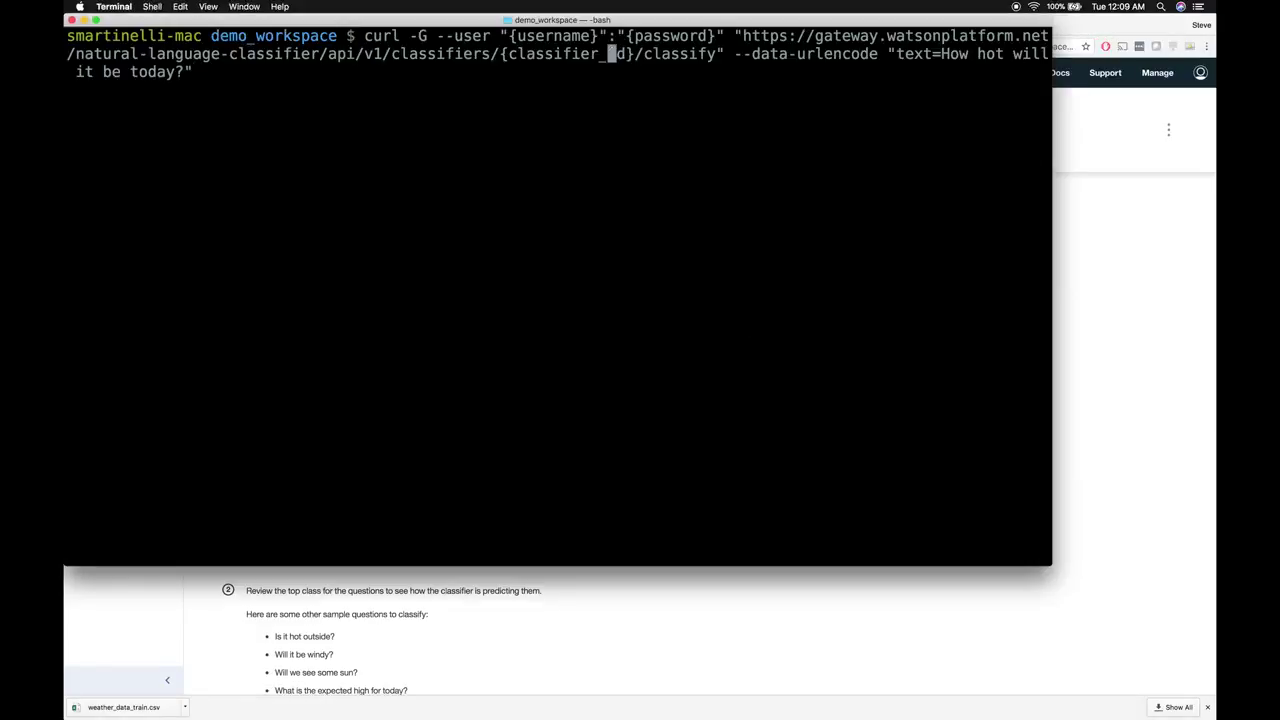
pyautogui.hotkey('alt', 'f')
pyautogui.hotkey('alt', 'f')
pyautogui.hotkey('alt', 'f')
pyautogui.hotkey('alt', 'f')
pyautogui.hotkey('alt', 'b')
pyautogui.press('BackSpace')
pyautogui.write('$')
pyautogui.hotkey('alt', 'f')
pyautogui.press('Delete')
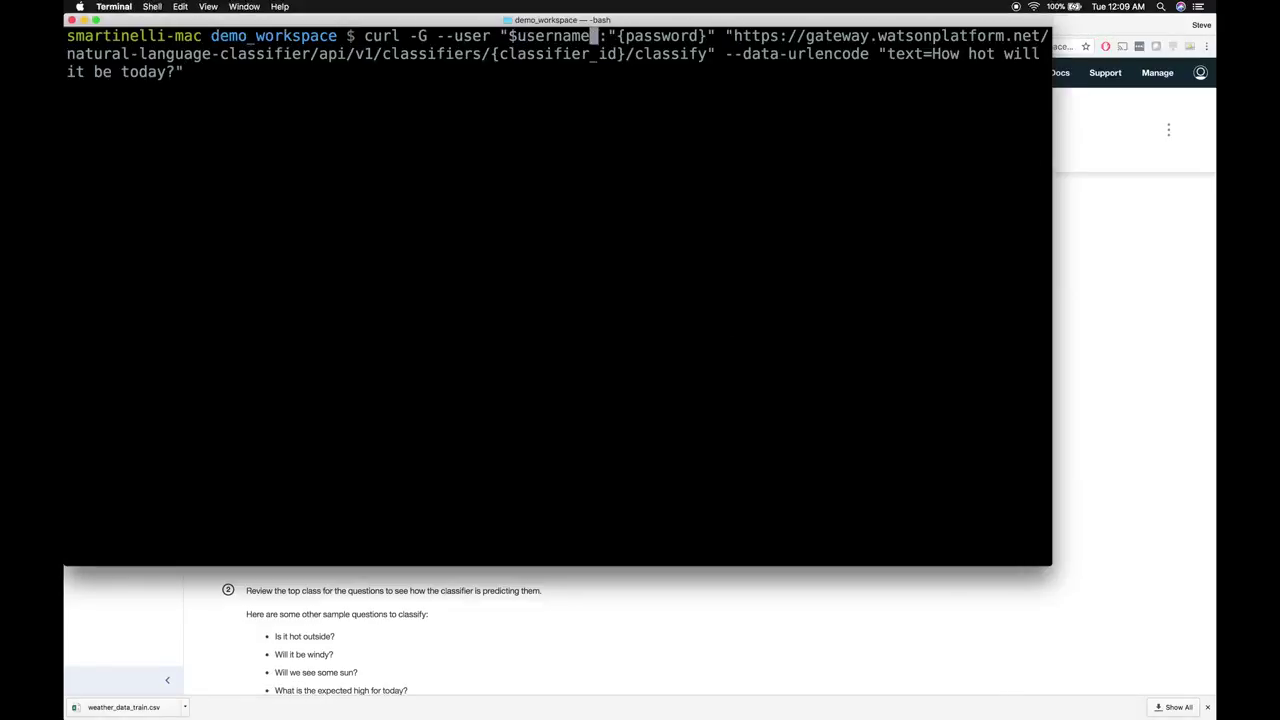
pyautogui.press('Right')
pyautogui.press('Right')
pyautogui.press('Right')
pyautogui.press('Right')
pyautogui.press('BackSpace')
pyautogui.write('$')
pyautogui.hotkey('alt', 'f')
pyautogui.press('Delete')
# Replace {classifier_id} with $classifier_id and run the classify request for "How hot will it be today?".
pyautogui.hotkey('alt', 'f')
pyautogui.hotkey('alt', 'f')
pyautogui.hotkey('alt', 'f')
pyautogui.hotkey('alt', 'f')
pyautogui.hotkey('alt', 'f')
pyautogui.hotkey('alt', 'f')
pyautogui.hotkey('alt', 'f')
pyautogui.hotkey('alt', 'f')
pyautogui.hotkey('alt', 'f')
pyautogui.hotkey('alt', 'f')
pyautogui.hotkey('alt', 'f')
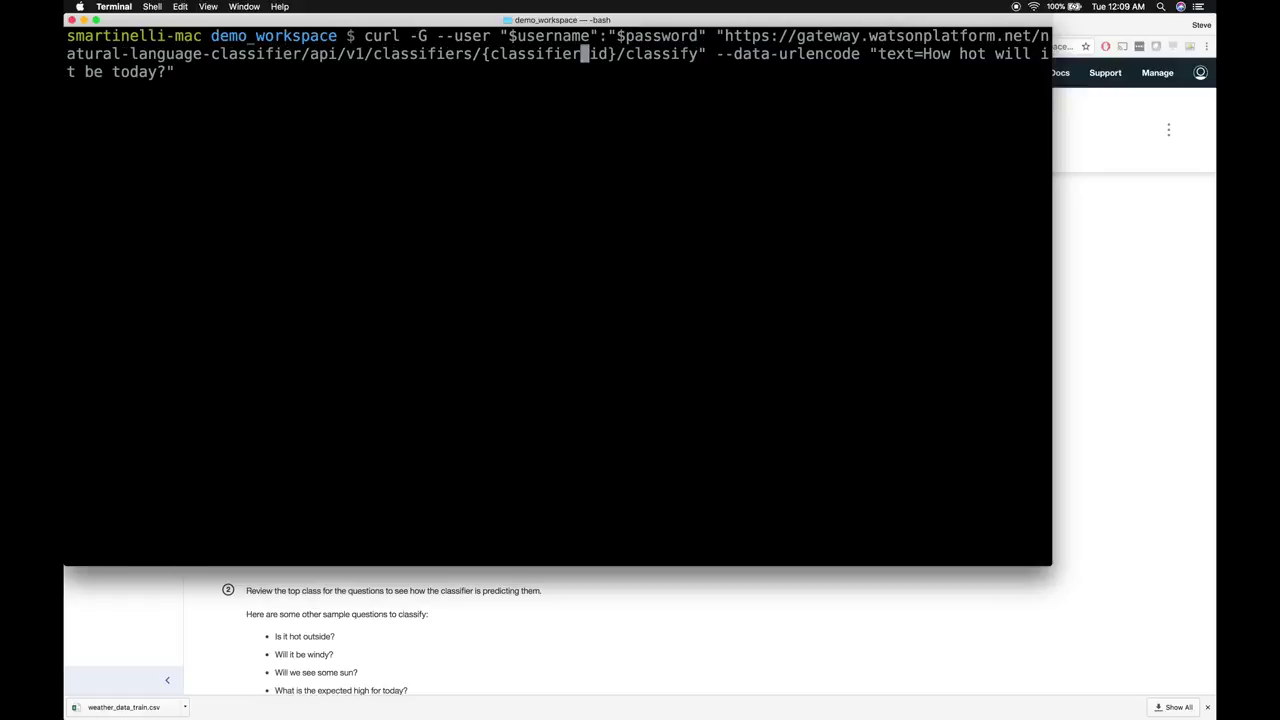
pyautogui.hotkey('alt', 'b')
pyautogui.press('BackSpace')
pyautogui.write('$')
pyautogui.hotkey('alt', 'f')
pyautogui.press('Right')
pyautogui.hotkey('alt', 'f')
pyautogui.press('Delete')
pyautogui.hotkey('alt', 'f')
pyautogui.hotkey('alt', 'f')
pyautogui.hotkey('alt', 'f')
pyautogui.hotkey('alt', 'f')
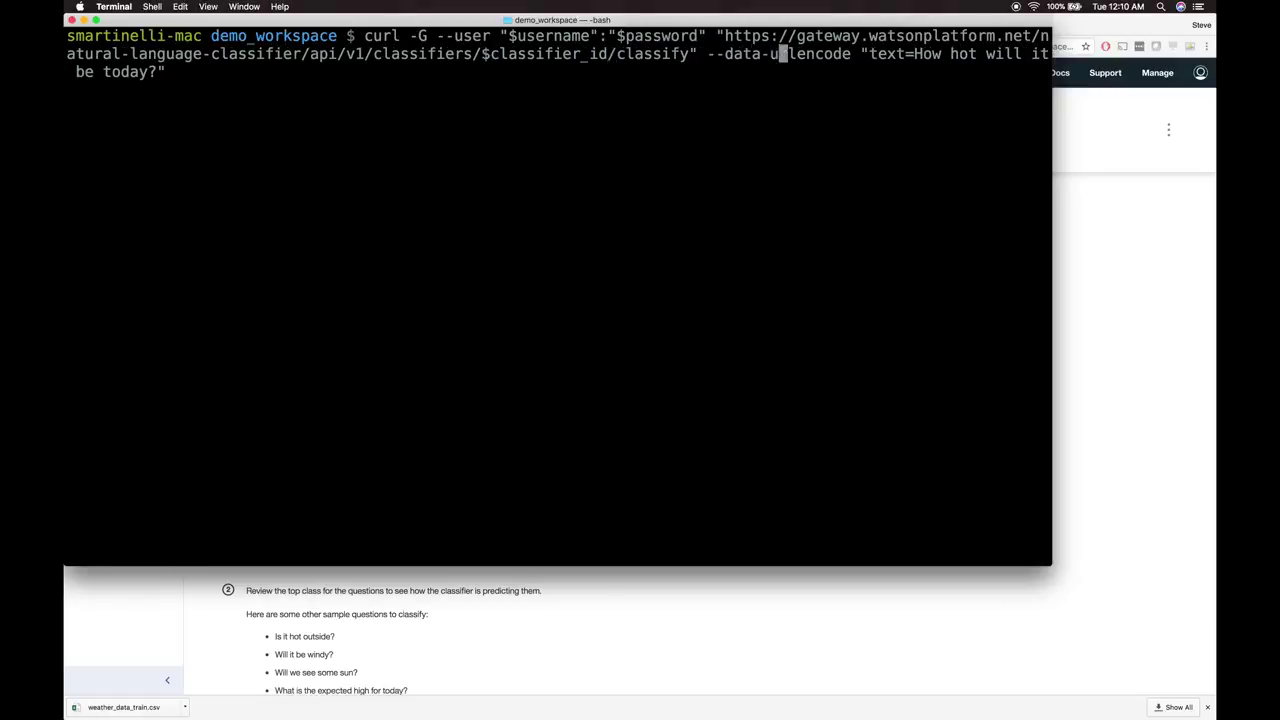
pyautogui.press('Right')
pyautogui.hotkey('ctrl', 'e')
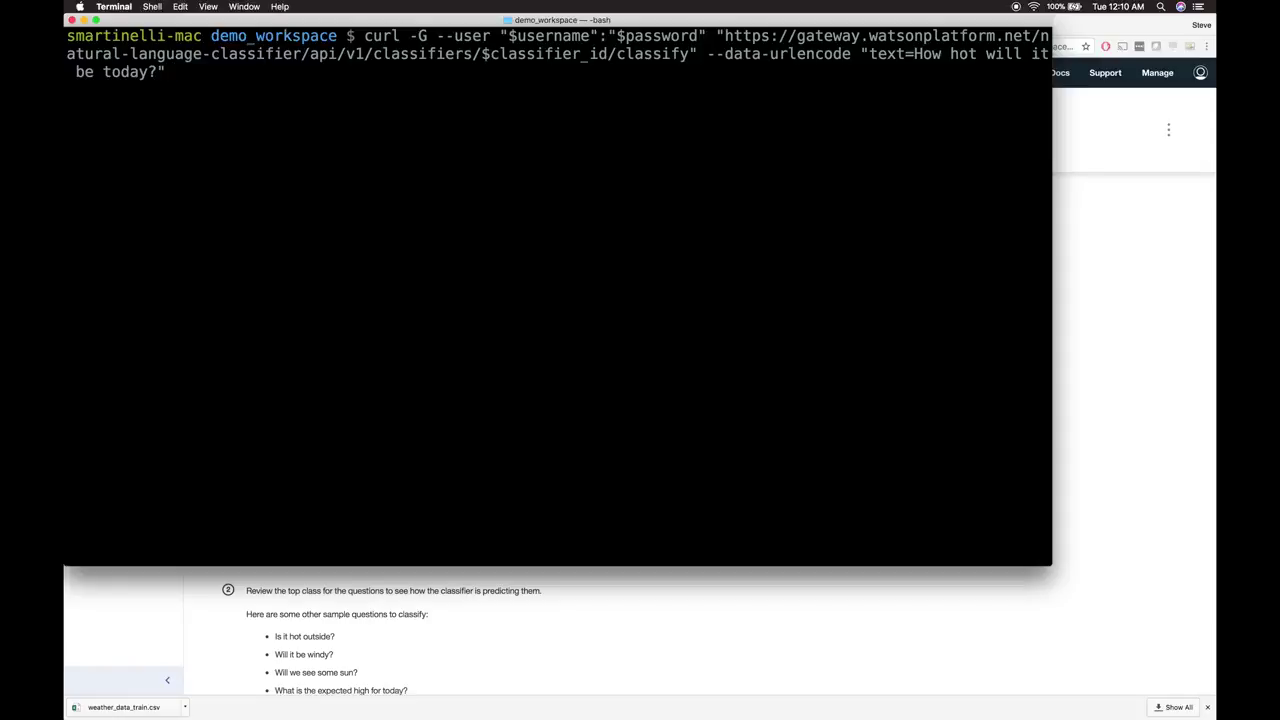
pyautogui.press('Return')
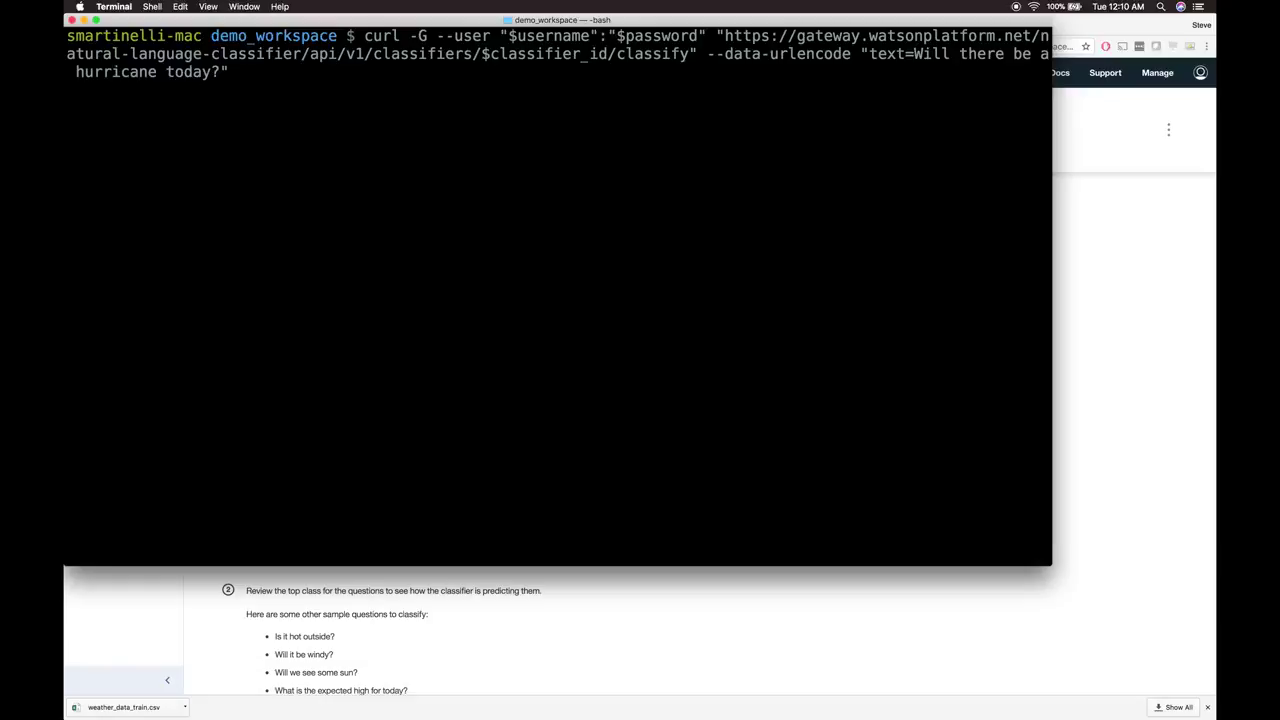
# Run the classify request for "Will there be a hurricane today?" and for "How hot is it in Toronto?".
pyautogui.press('Return')
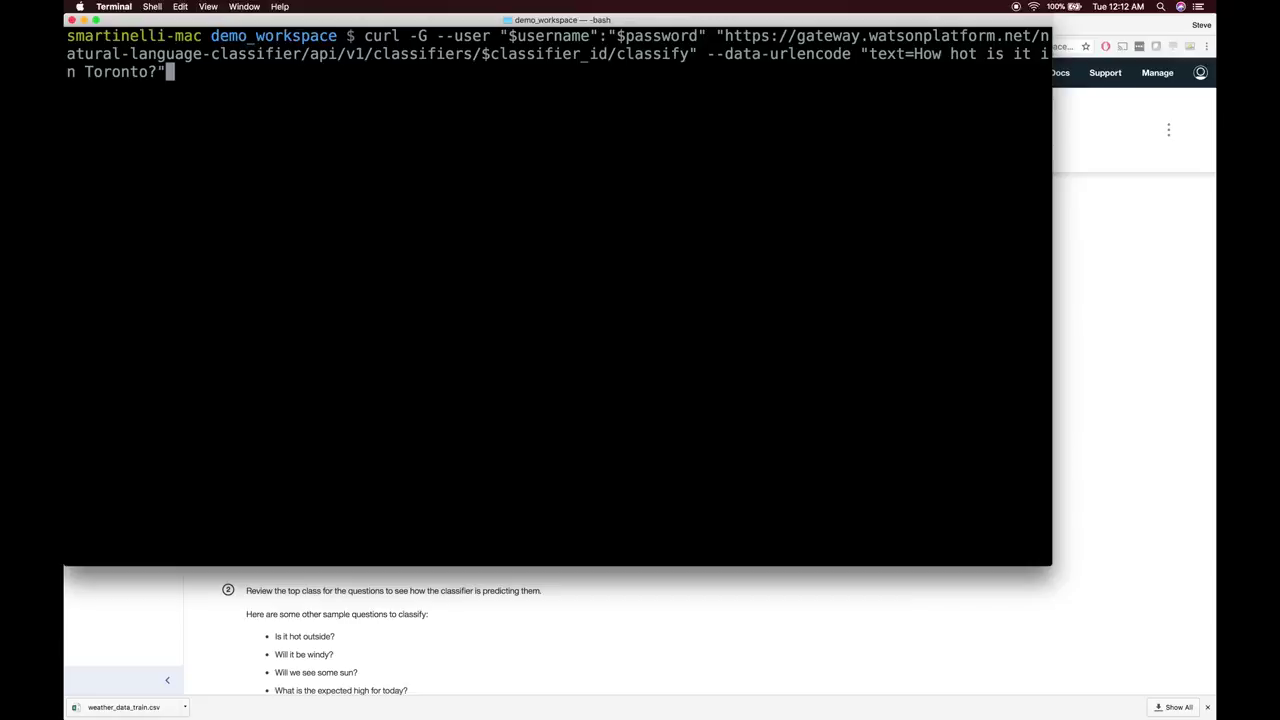
pyautogui.press('Return')
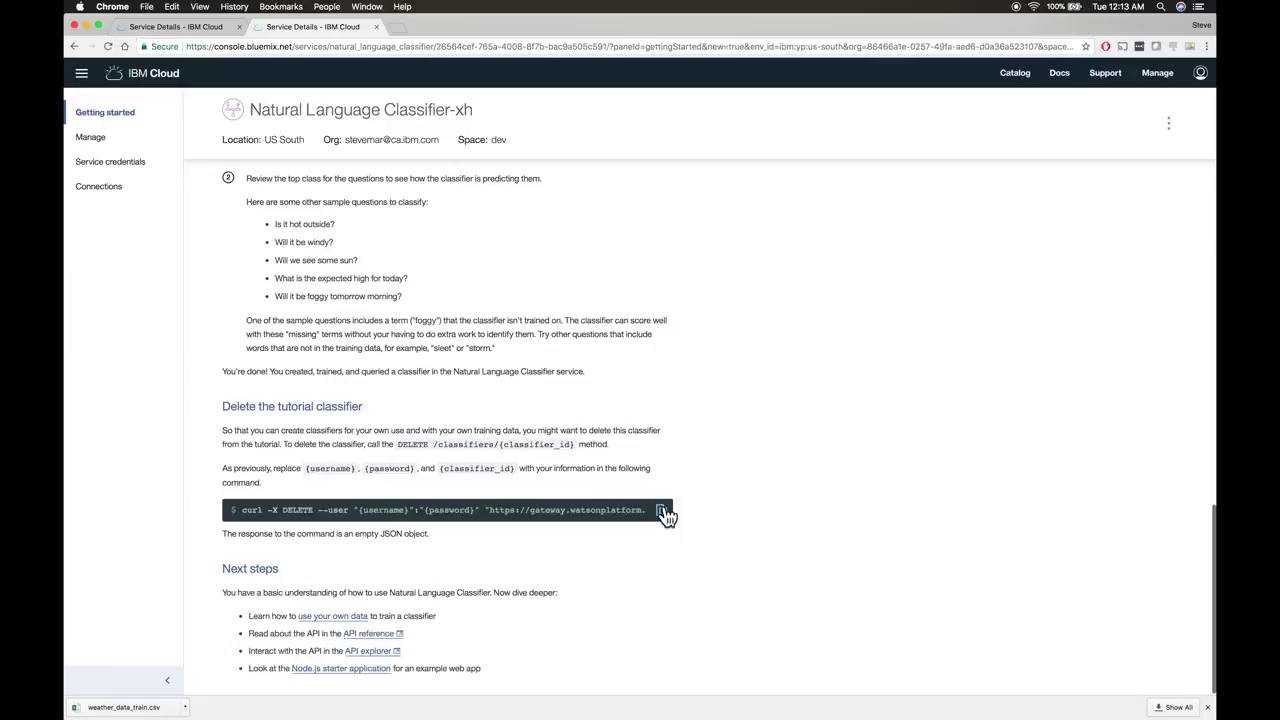
# Delete the tutorial classifier with the tutorial's curl DELETE command, using $username, $password and $classifier_id.
pyautogui.click(663, 511)
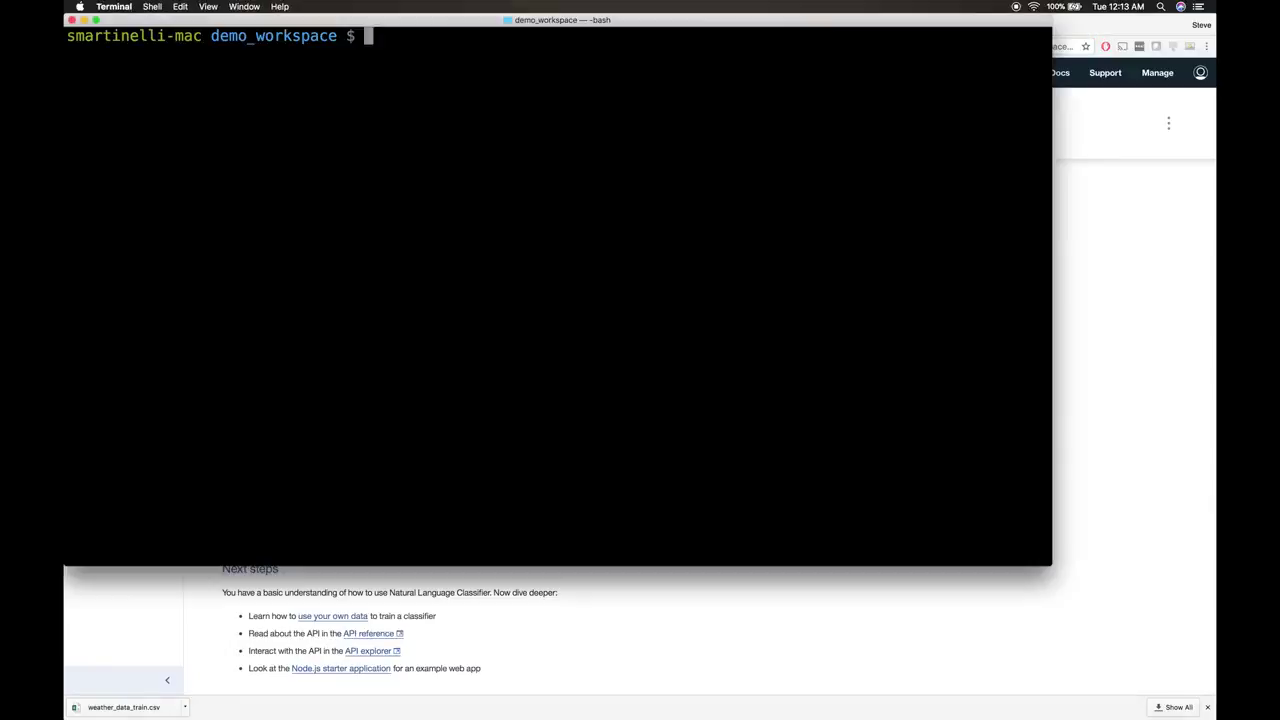
pyautogui.press('super+v')
pyautogui.write('$$')
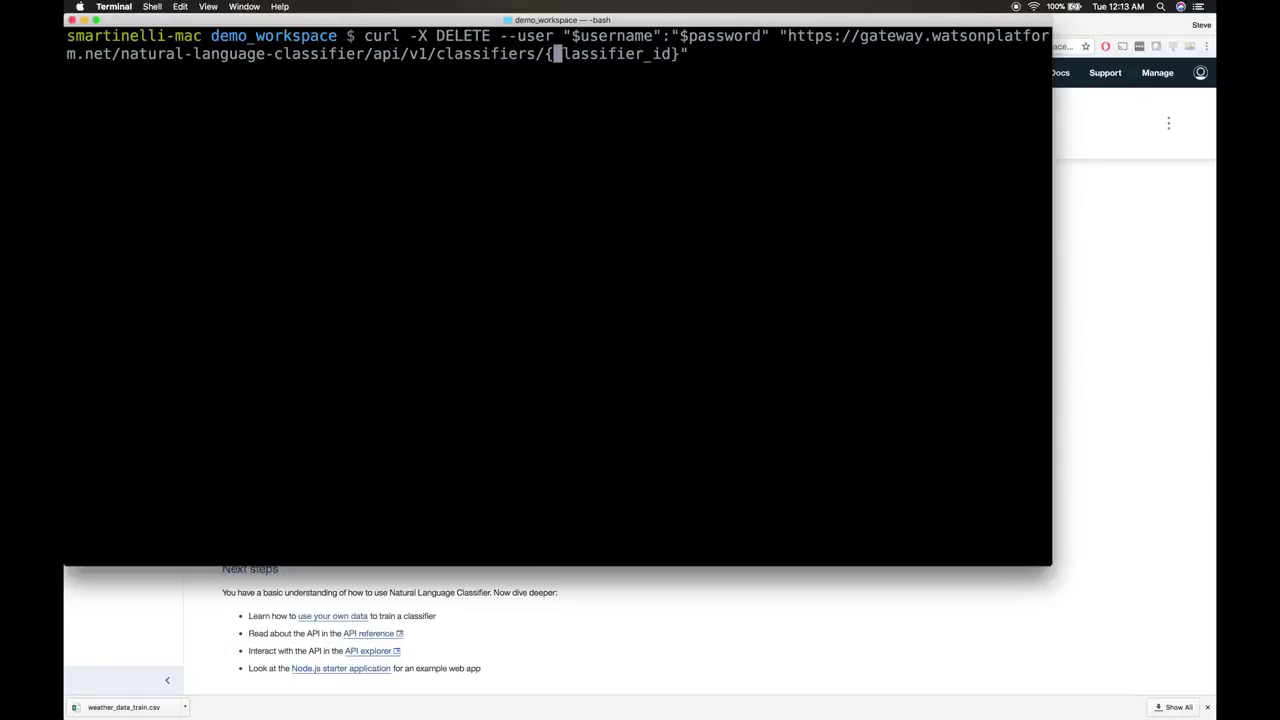
pyautogui.write('$')
pyautogui.press('Return')
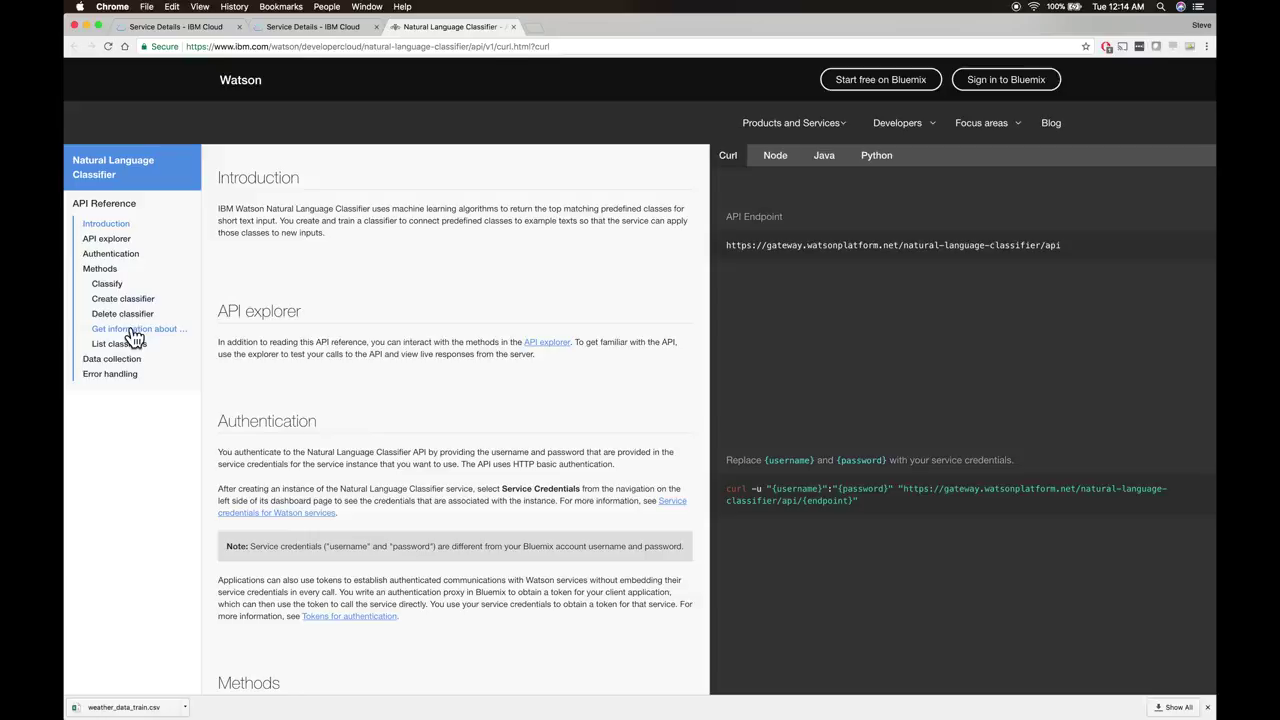
# Open the Classify method in the Natural Language Classifier API reference.
pyautogui.click(108, 286)
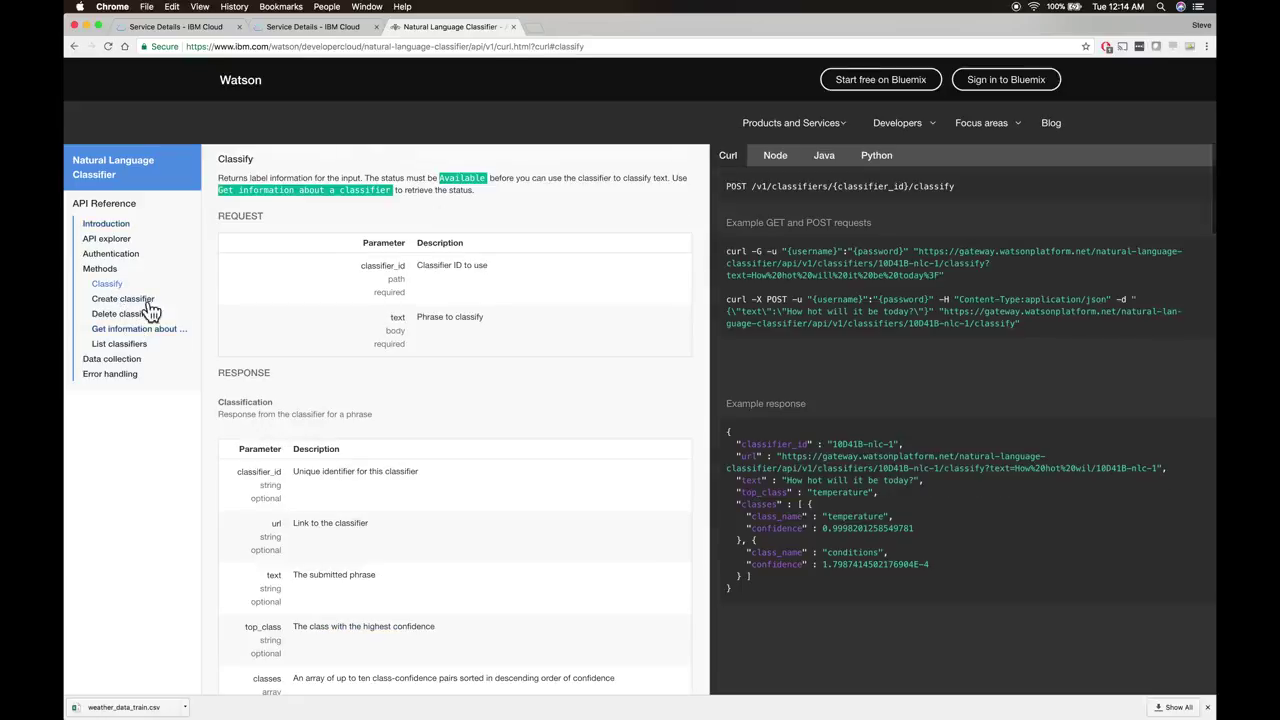